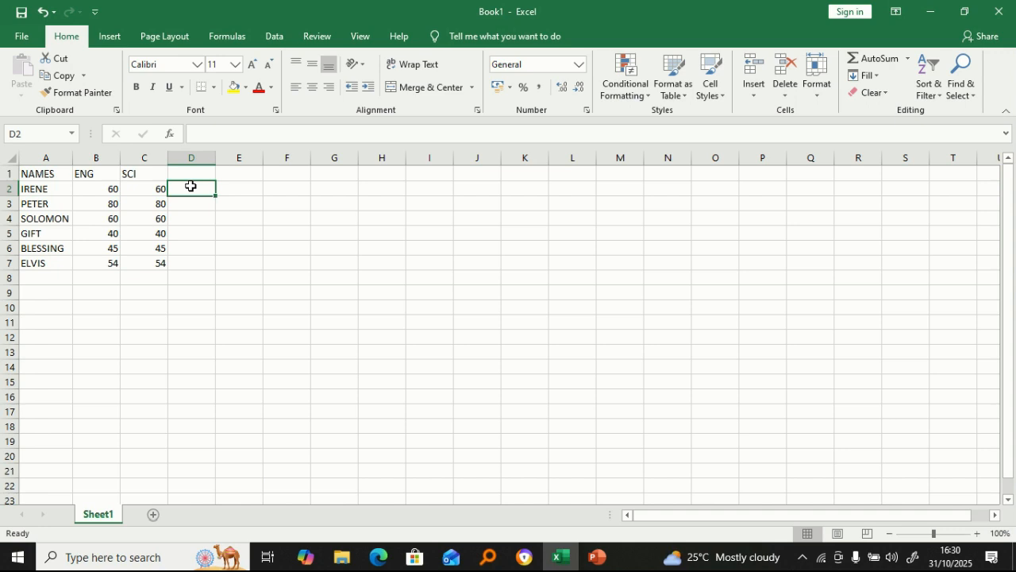
# - Add up the ENG and SCI scores of row 2 in cell D2 with the formula =SUM(B2:C2)
pyautogui.click(191, 174)
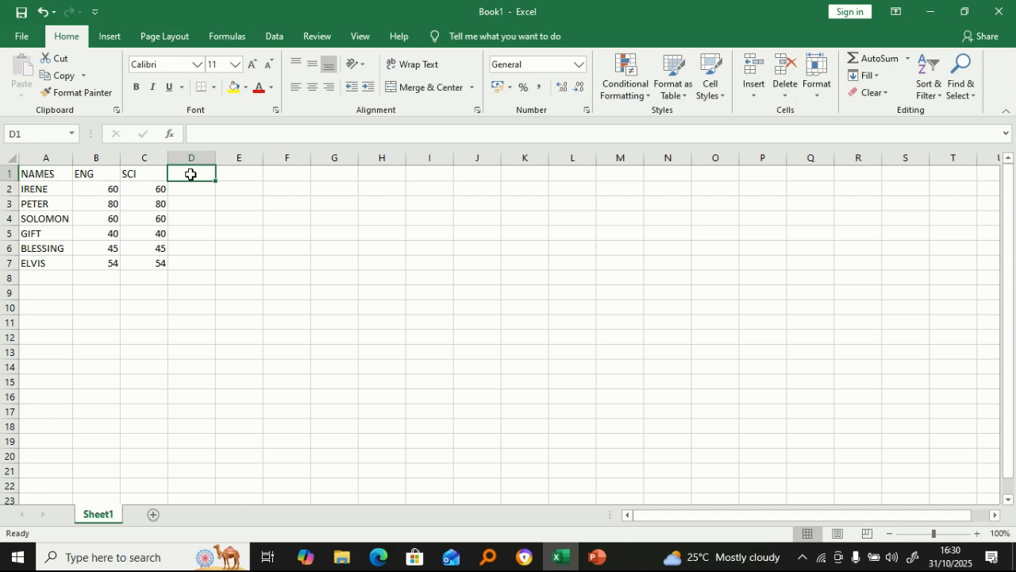
pyautogui.click(200, 189)
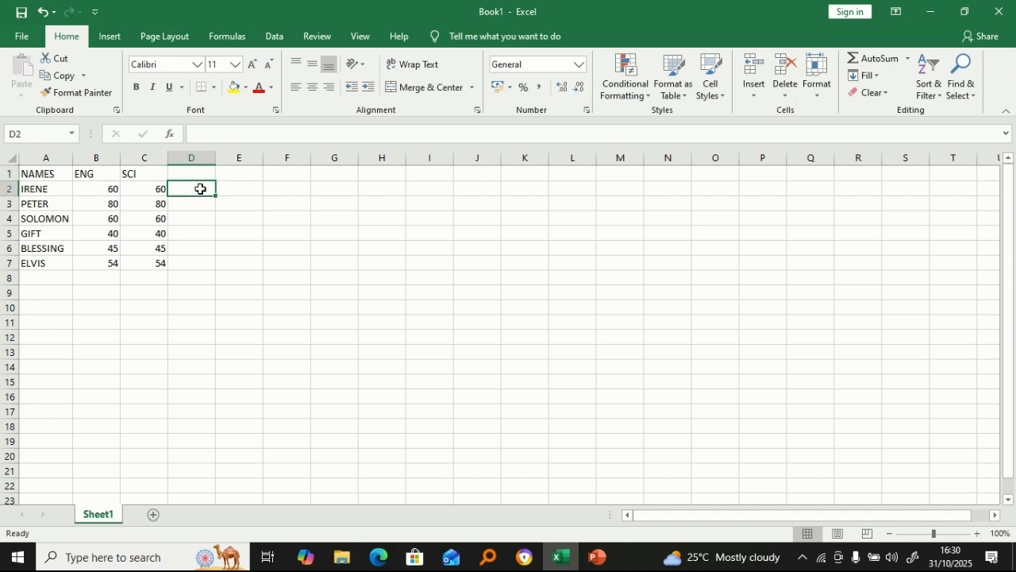
pyautogui.write('=')
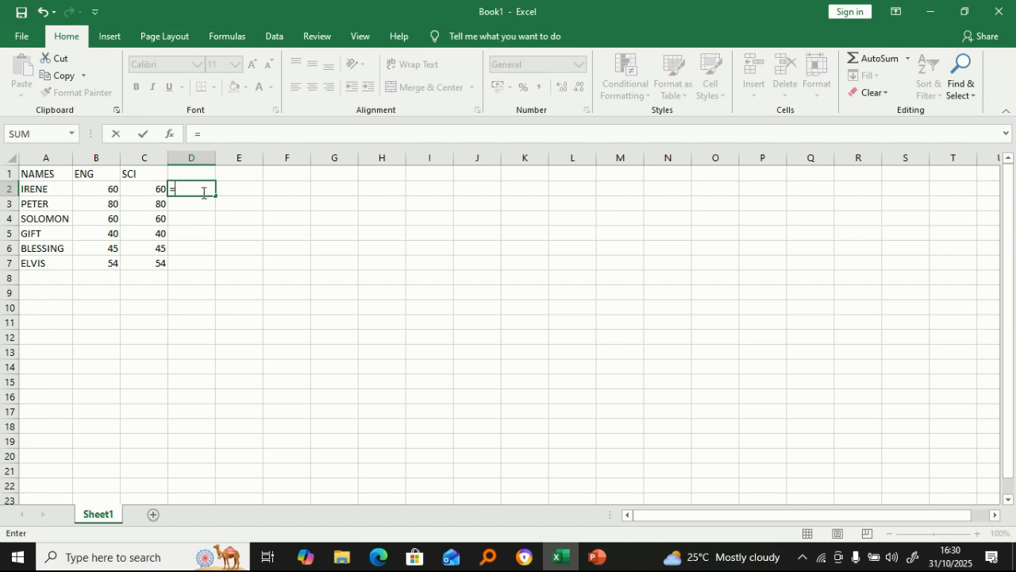
pyautogui.write('SUM')
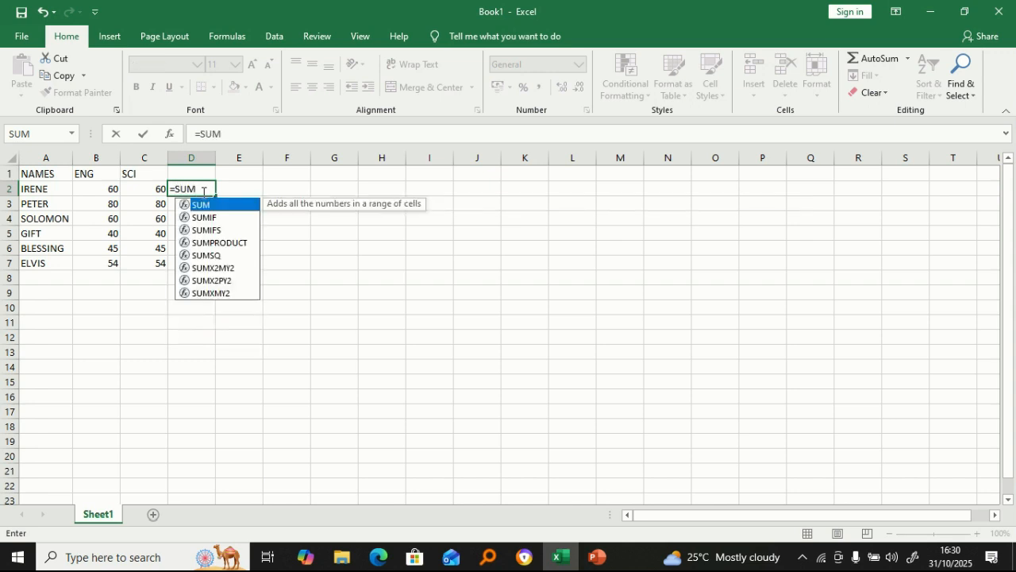
pyautogui.write('(')
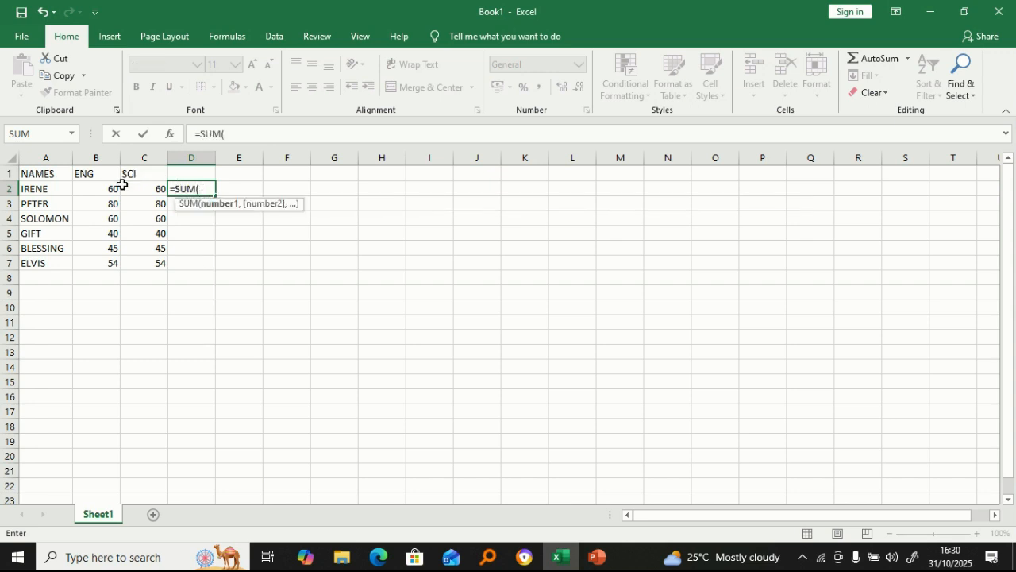
pyautogui.moveTo(98, 191); pyautogui.dragTo(148, 192)
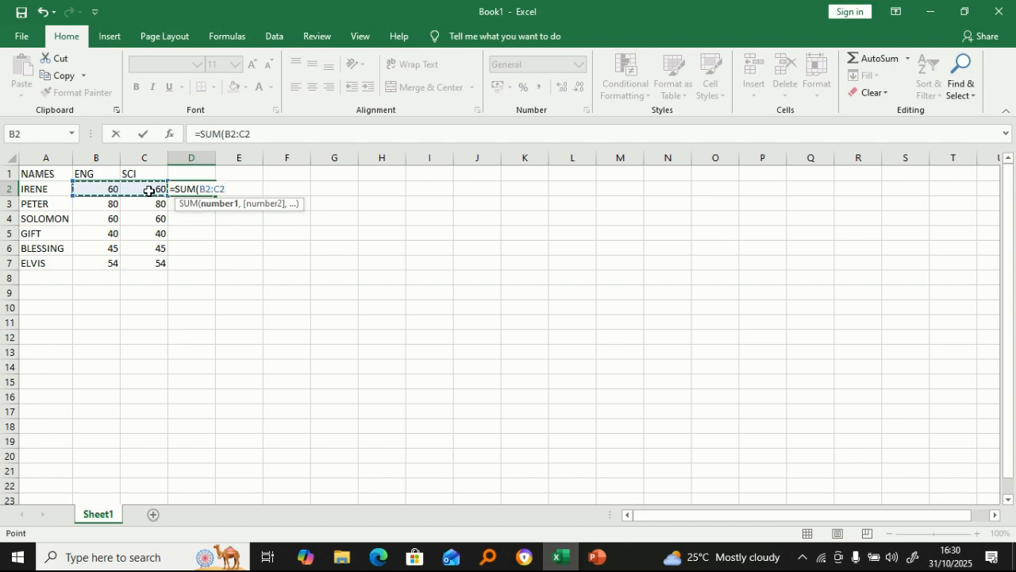
pyautogui.write(')')
pyautogui.press('Return')
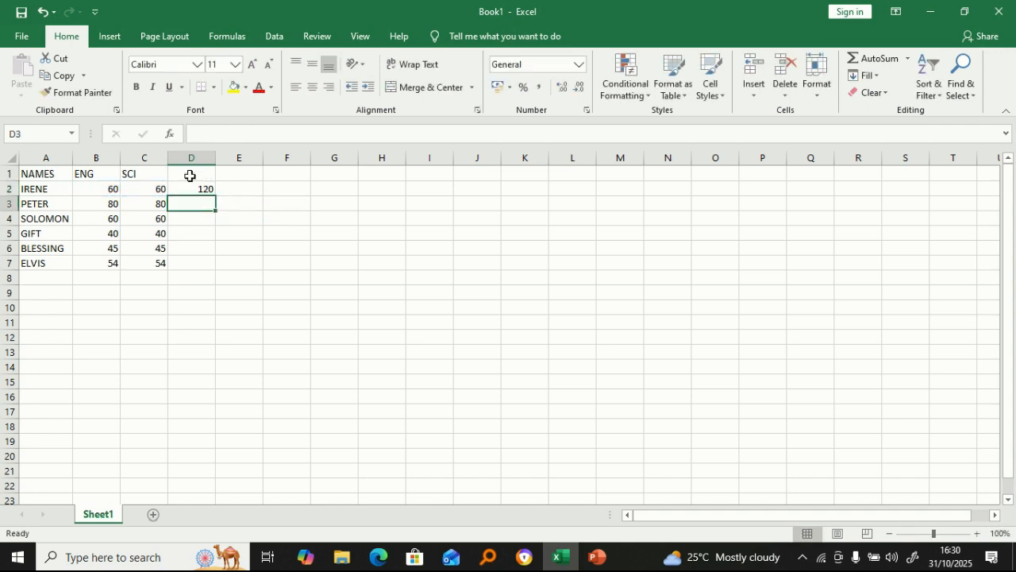
# - Shrink column D to a sliver and widen it again slightly, keeping it too narrow for the total in D2
pyautogui.moveTo(215, 156); pyautogui.dragTo(171, 159)
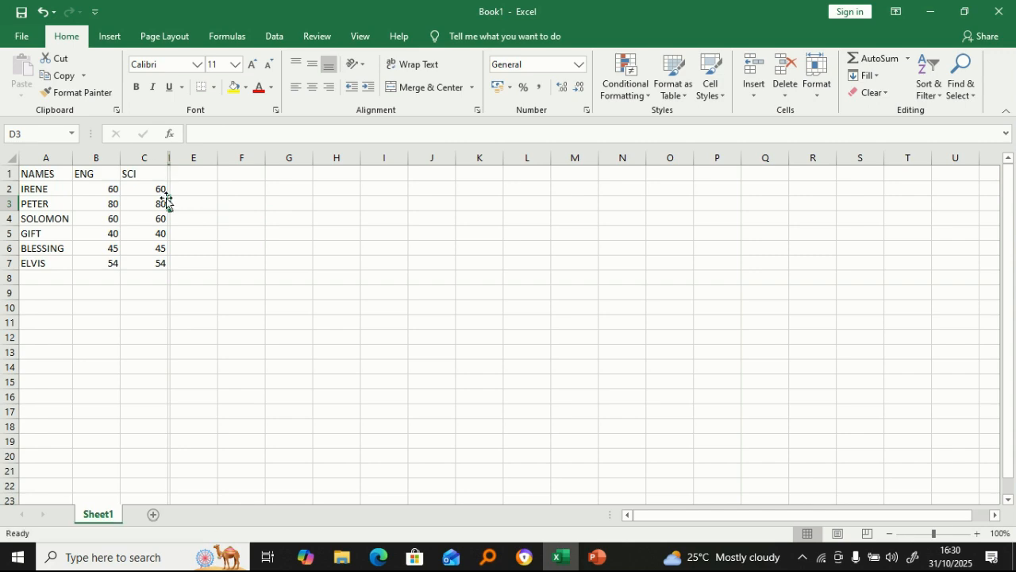
pyautogui.click(170, 156)
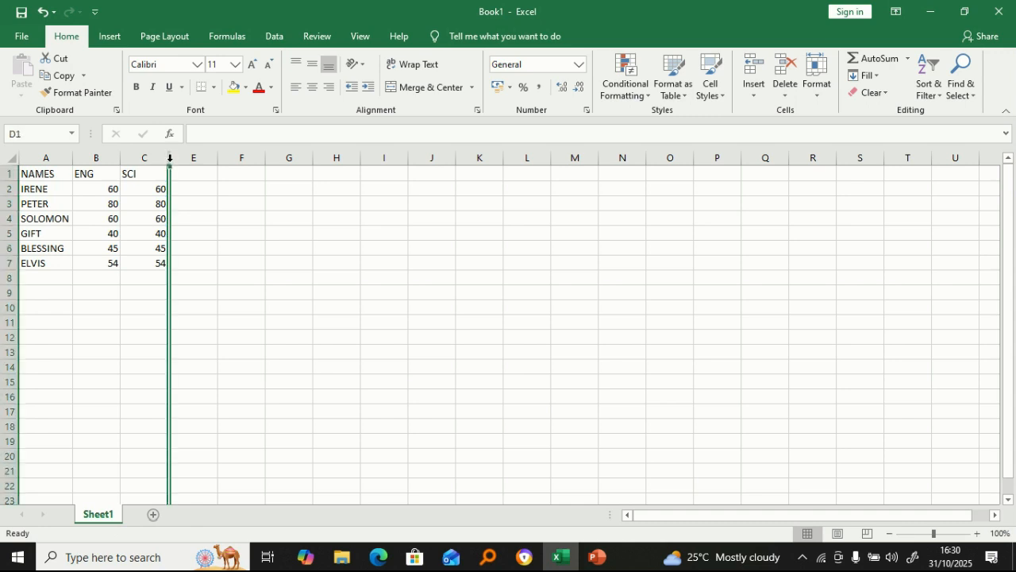
pyautogui.moveTo(170, 159); pyautogui.dragTo(186, 166)
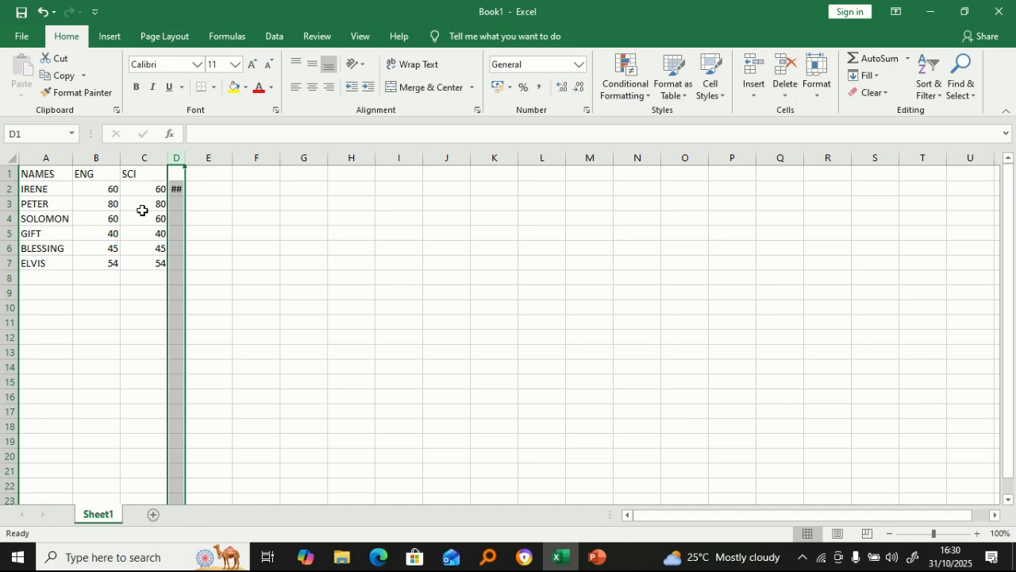
pyautogui.click(212, 172)
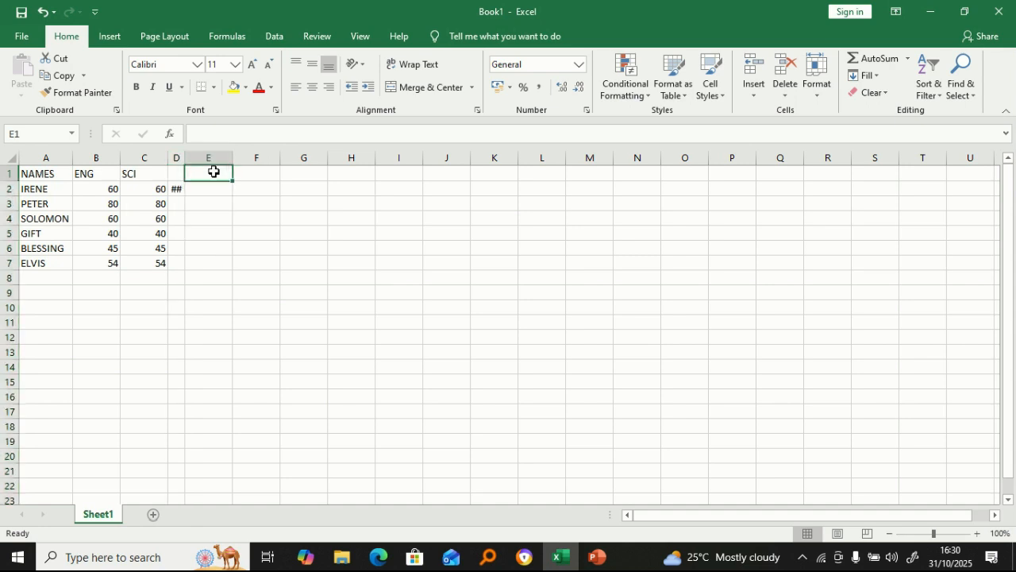
# - AutoFit column D to its contents, narrow it once more, and AutoFit it again
pyautogui.click(176, 191)
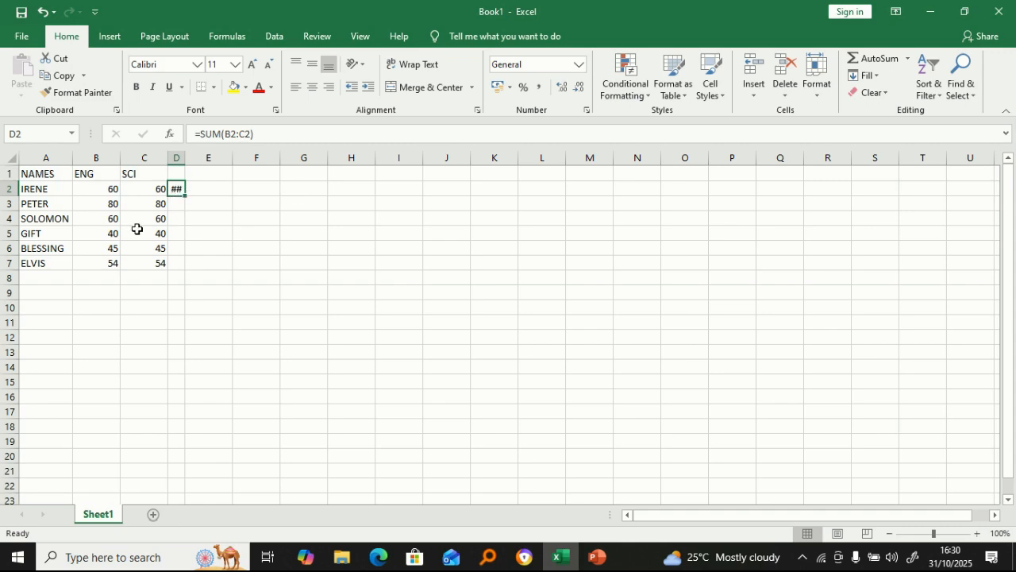
pyautogui.click(134, 194)
pyautogui.click(111, 189)
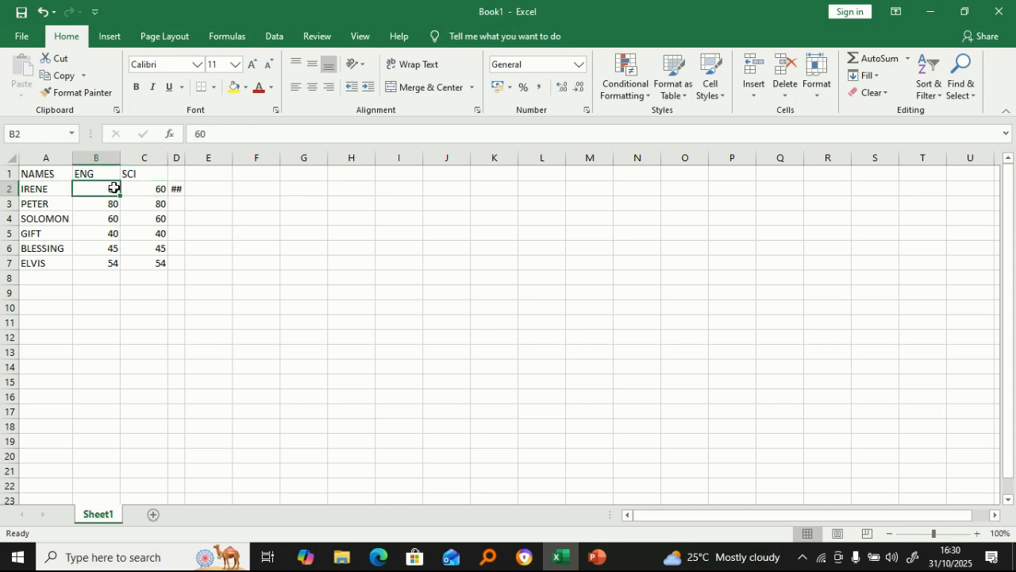
pyautogui.click(151, 189)
pyautogui.click(171, 190)
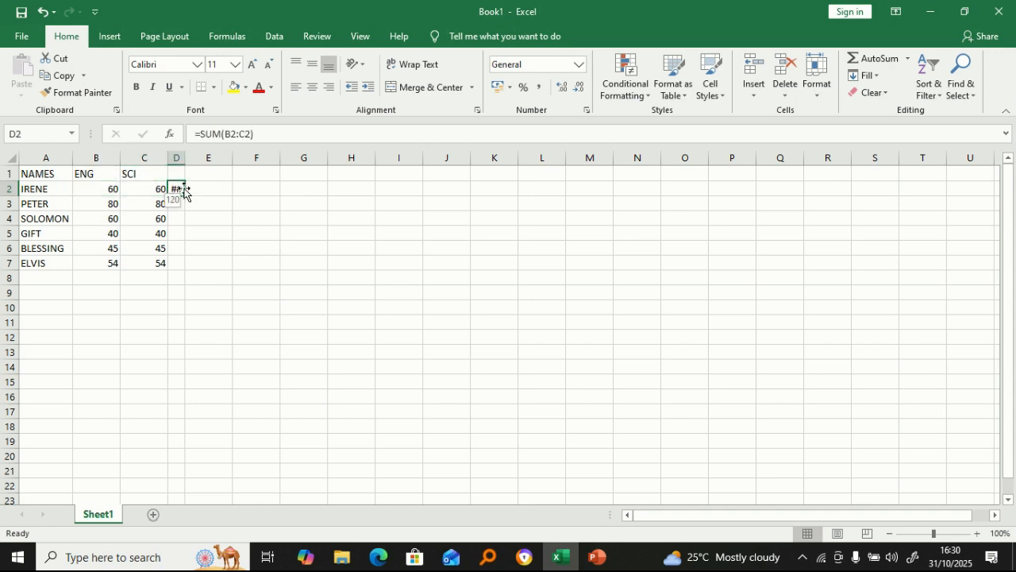
pyautogui.doubleClick(183, 156)
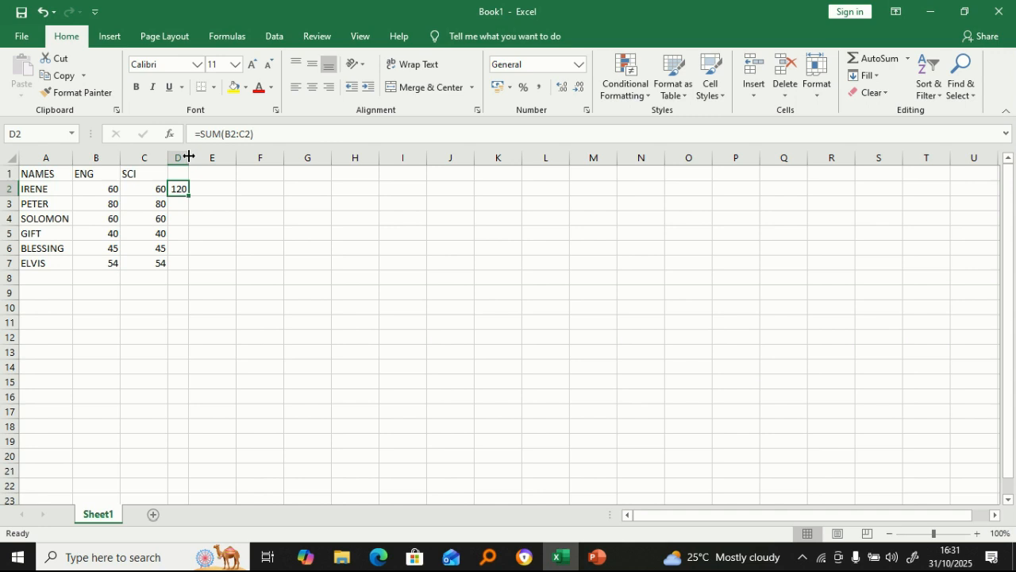
pyautogui.moveTo(183, 156); pyautogui.dragTo(177, 156)
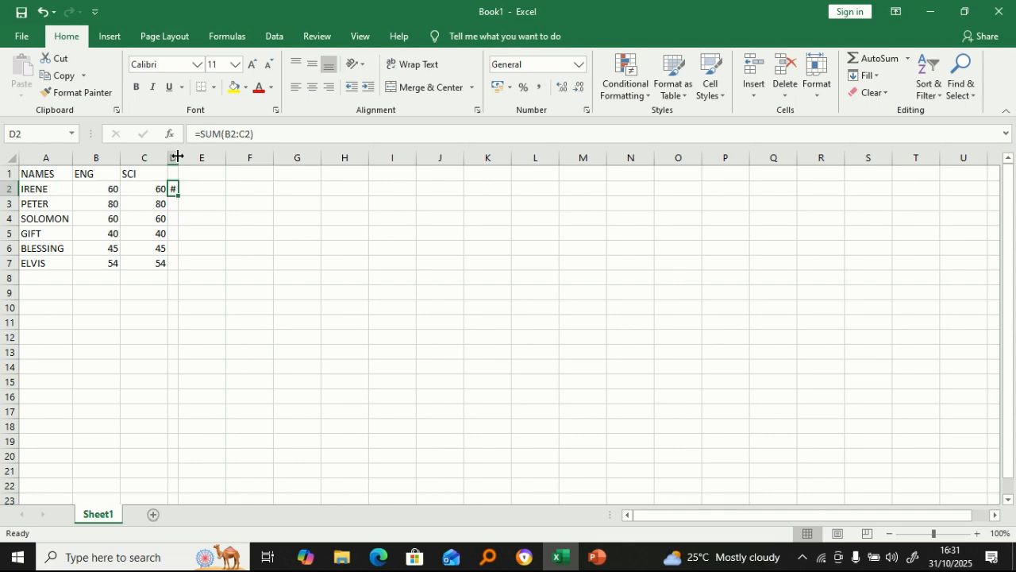
pyautogui.doubleClick(177, 155)
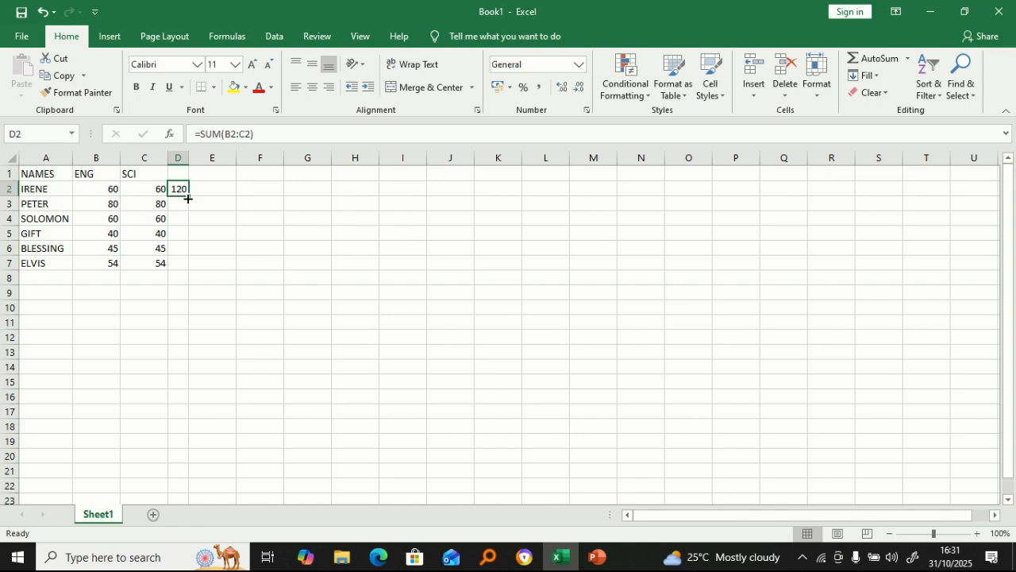
# - Fill the sum formula in D2 down to D7 and clear cell D2
pyautogui.moveTo(188, 197); pyautogui.dragTo(196, 273)
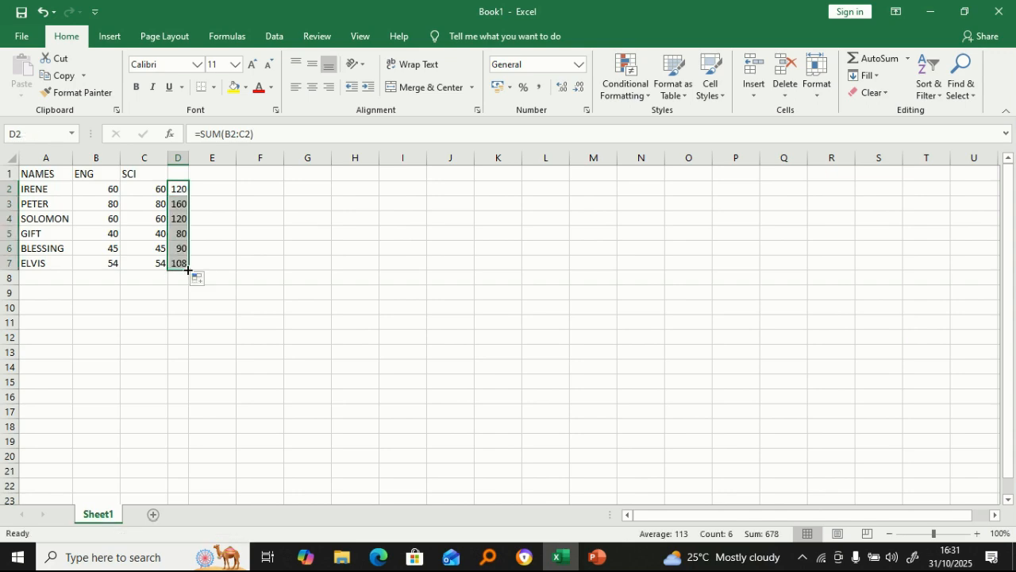
pyautogui.press('BackSpace')
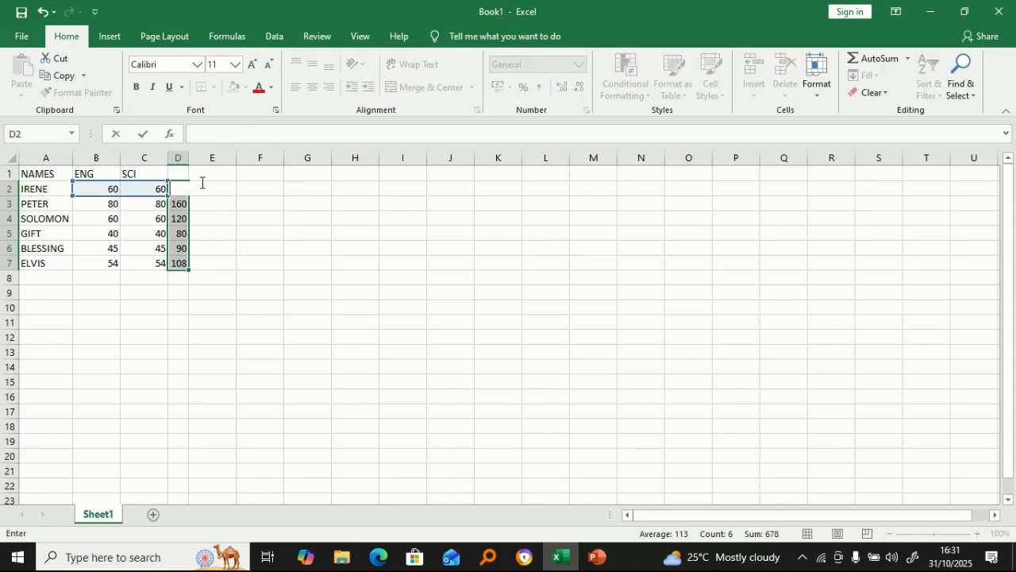
pyautogui.hotkey('alt', '=')
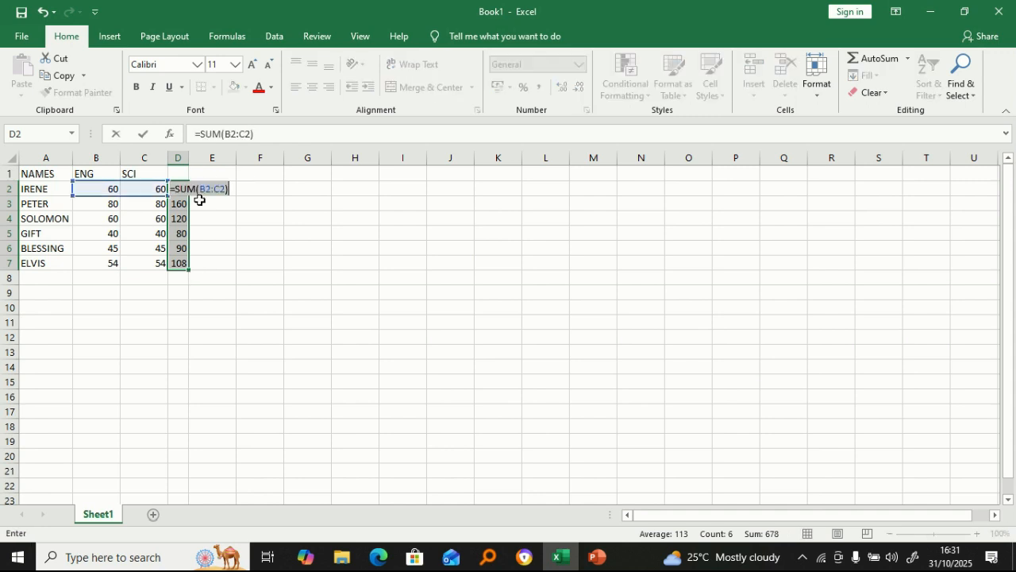
pyautogui.hotkey('ctrl', 'z')
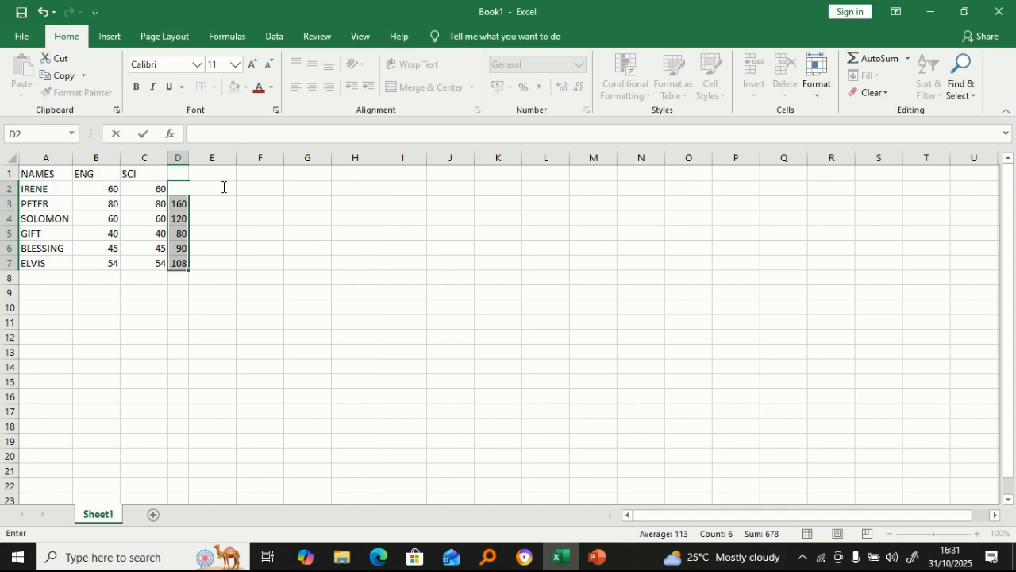
pyautogui.press('Return')
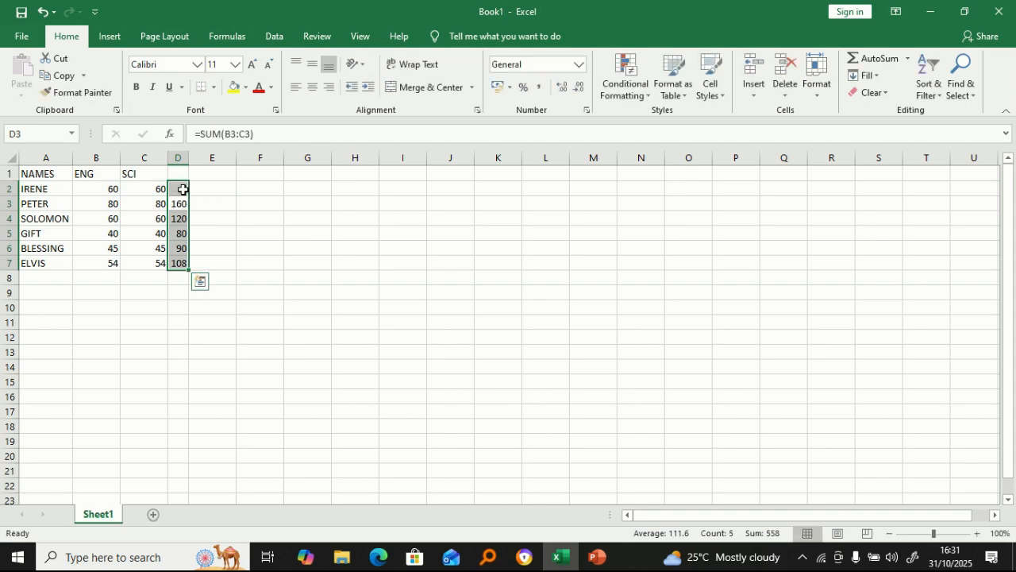
# - Delete the whole of column D with its sum formulas
pyautogui.click(177, 156)
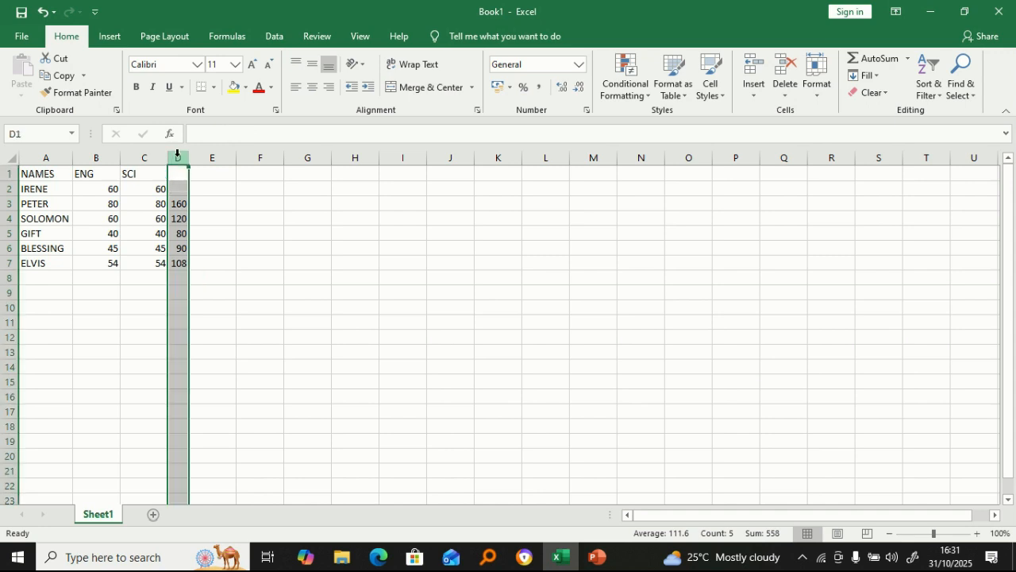
pyautogui.rightClick(177, 155)
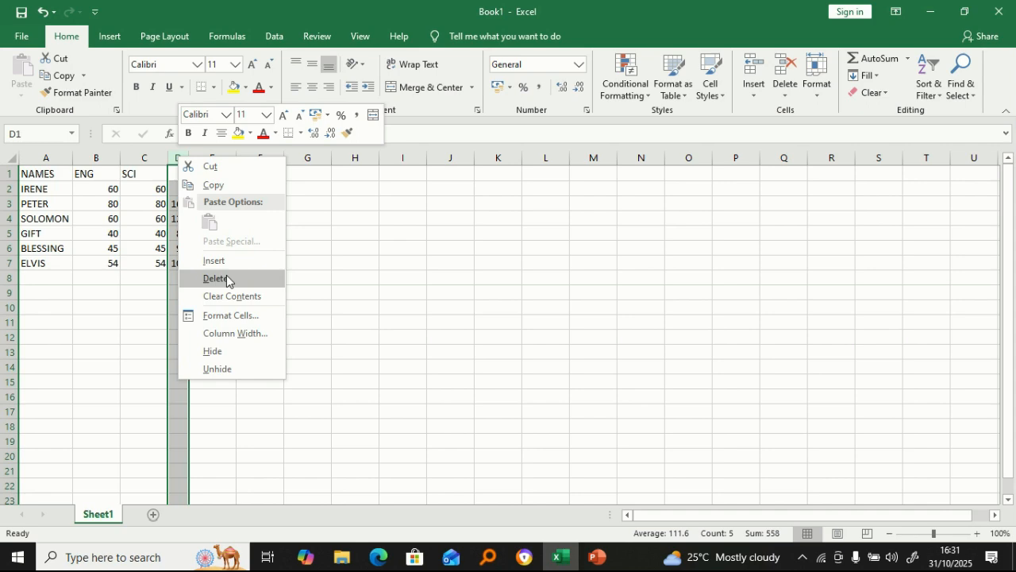
pyautogui.click(226, 278)
pyautogui.moveTo(227, 275); pyautogui.dragTo(208, 194)
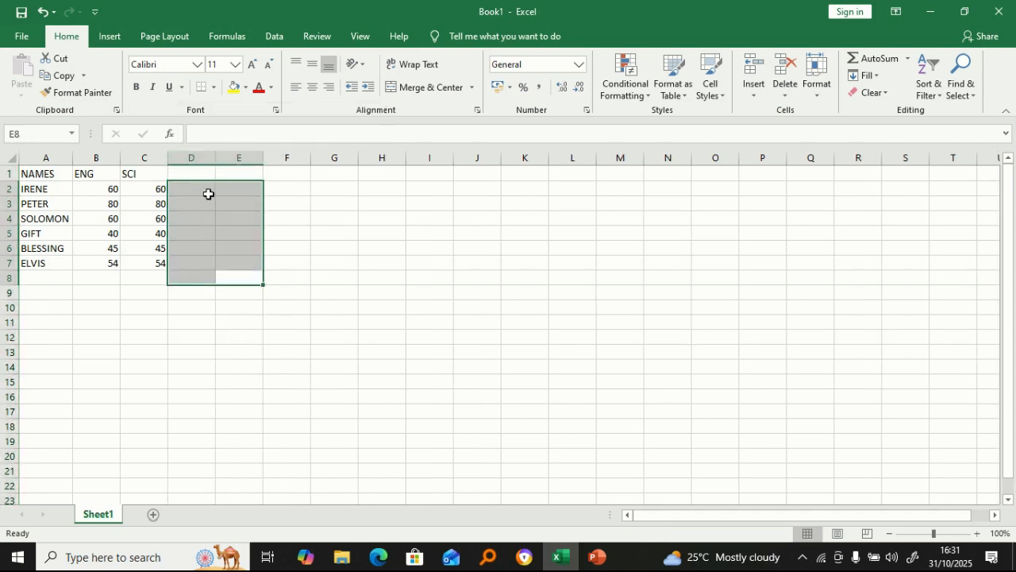
# - Enter the formula =SUM(B2:C2) in cell D2 to total the first student's ENG and SCI scores
pyautogui.click(199, 186)
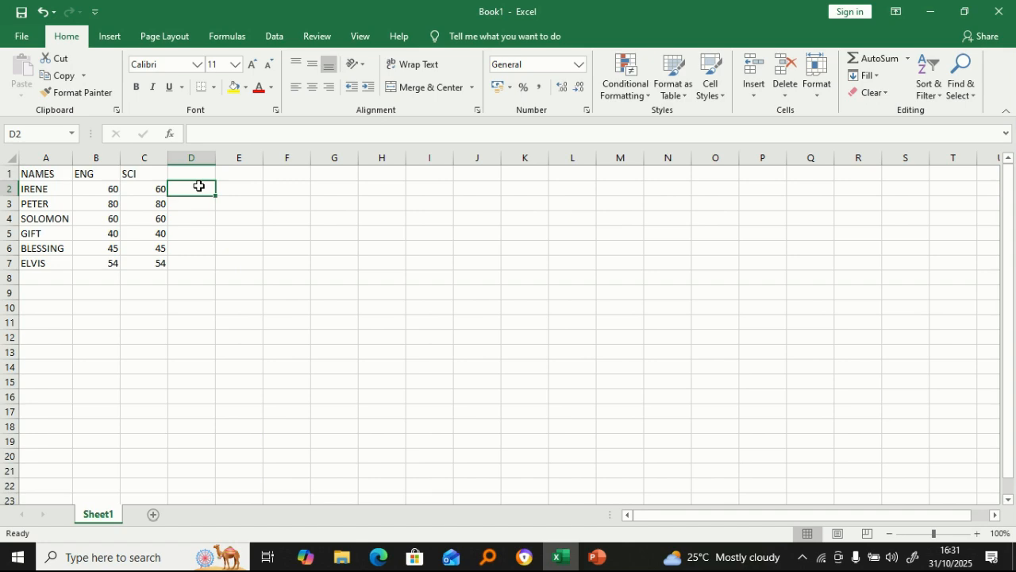
pyautogui.write('=')
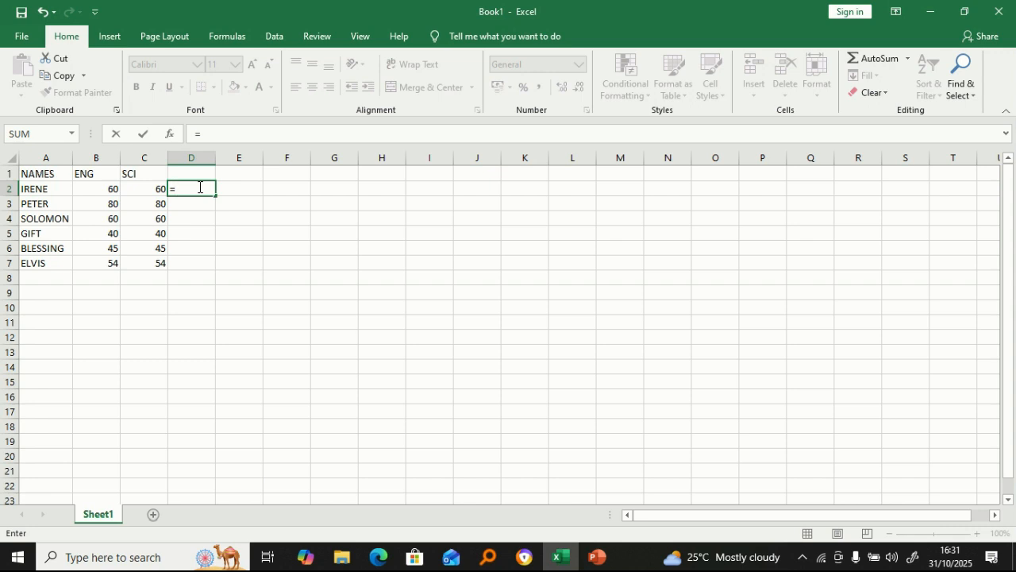
pyautogui.write('SU')
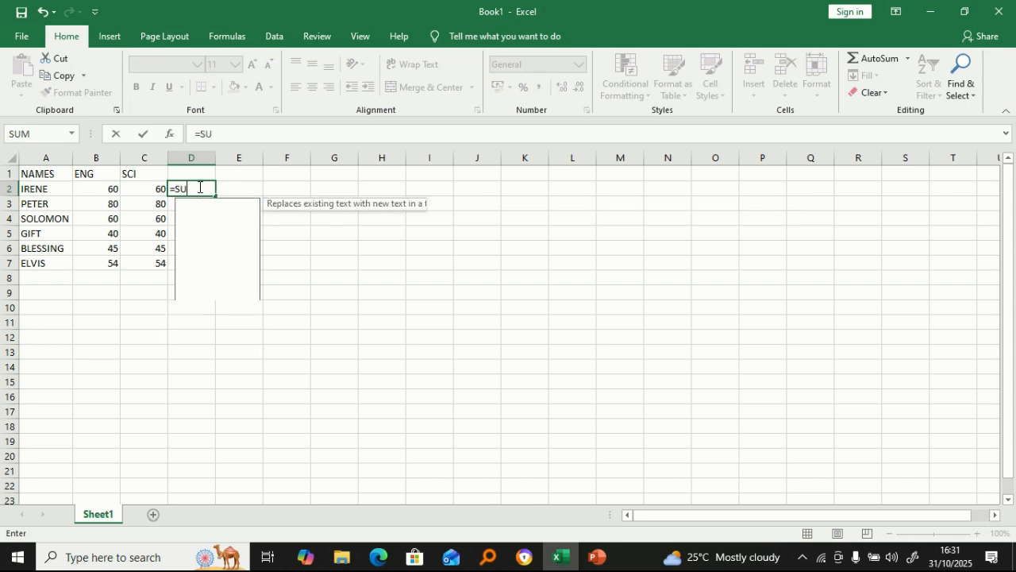
pyautogui.write('M(')
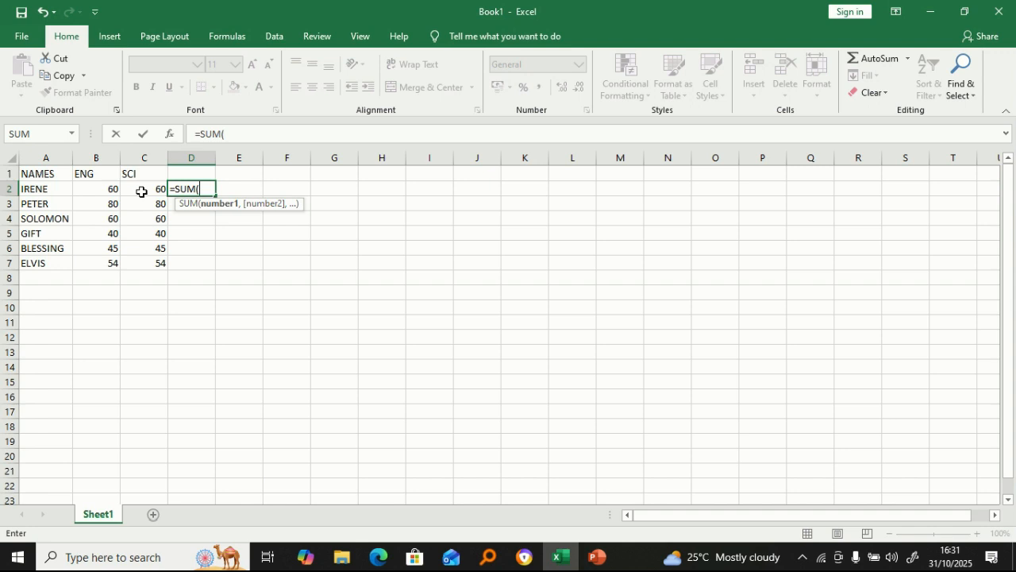
pyautogui.moveTo(104, 189); pyautogui.dragTo(139, 188)
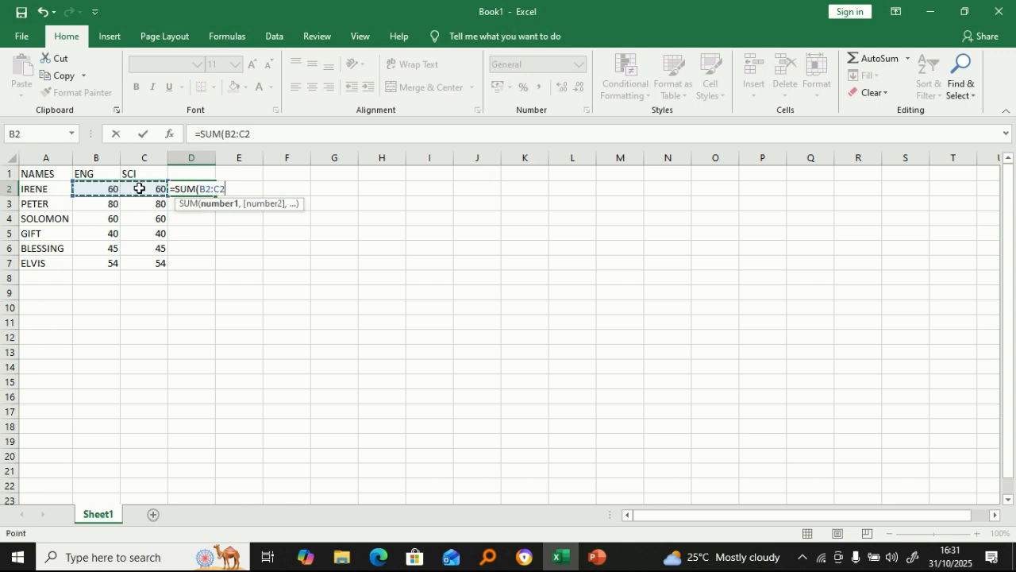
pyautogui.write(')')
pyautogui.press('Return')
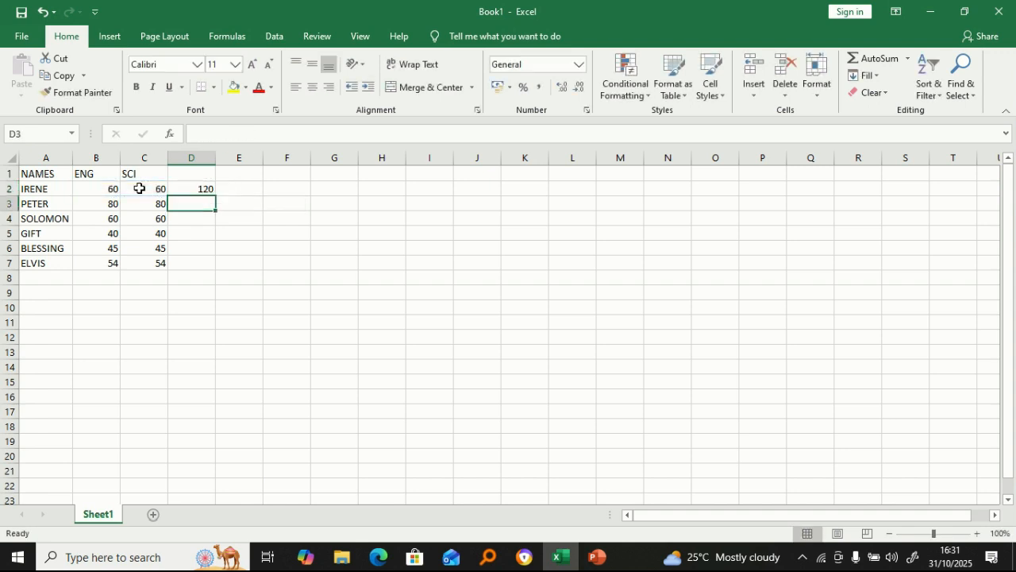
# - Fill the sum formula from D2 down to D7 to total the remaining students' scores
pyautogui.click(201, 188)
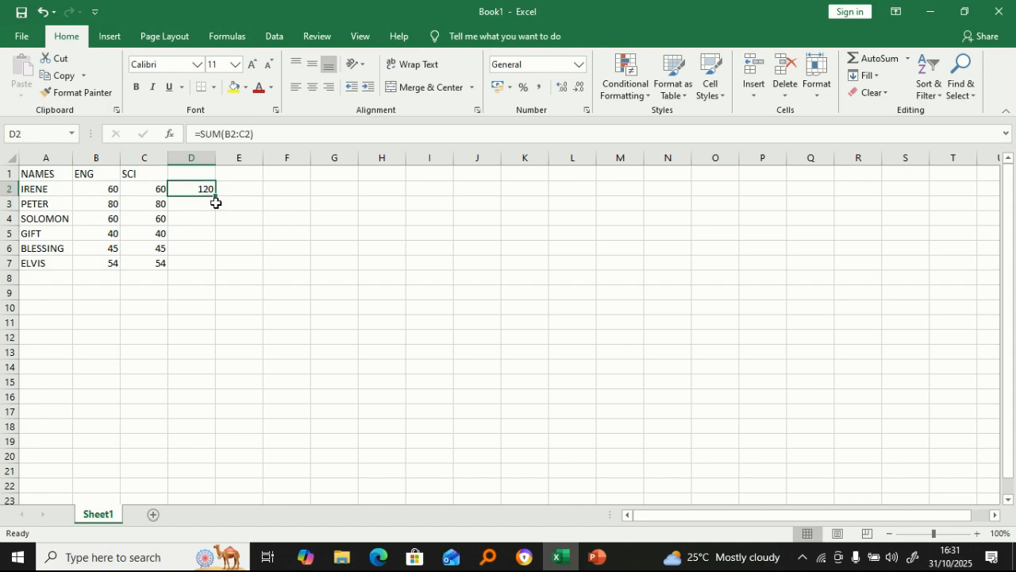
pyautogui.moveTo(215, 196); pyautogui.dragTo(215, 271)
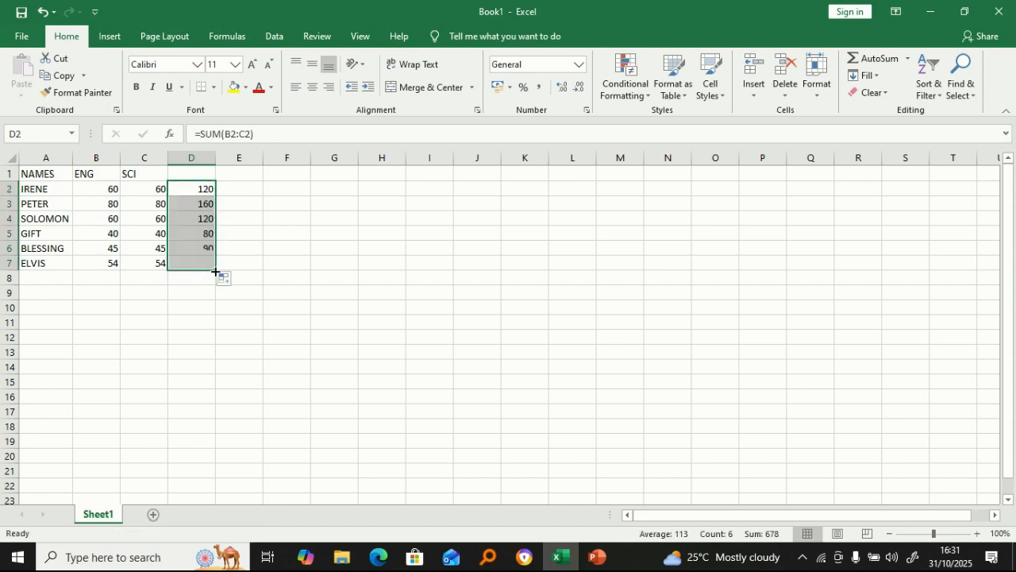
pyautogui.click(194, 195)
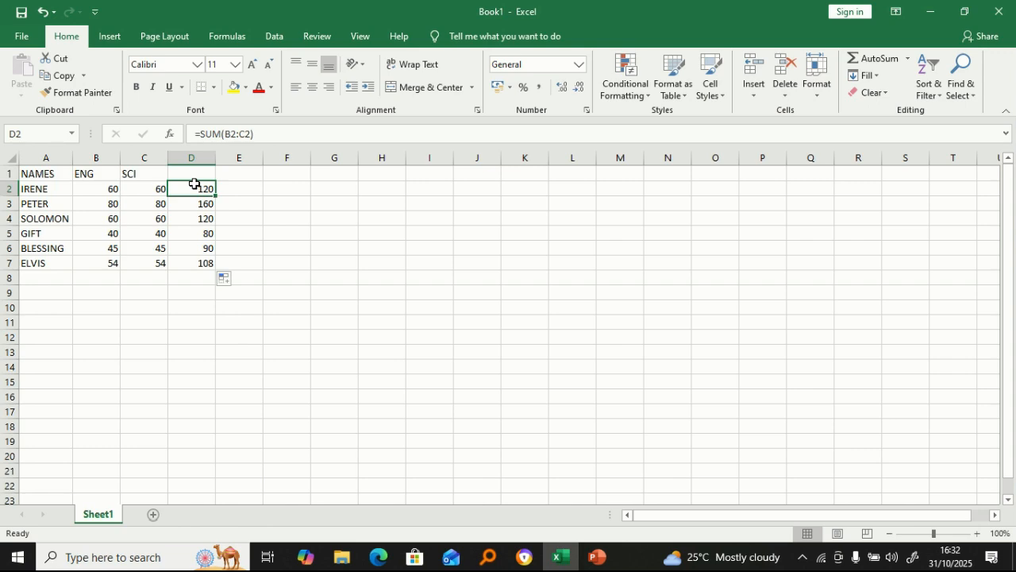
pyautogui.click(110, 186)
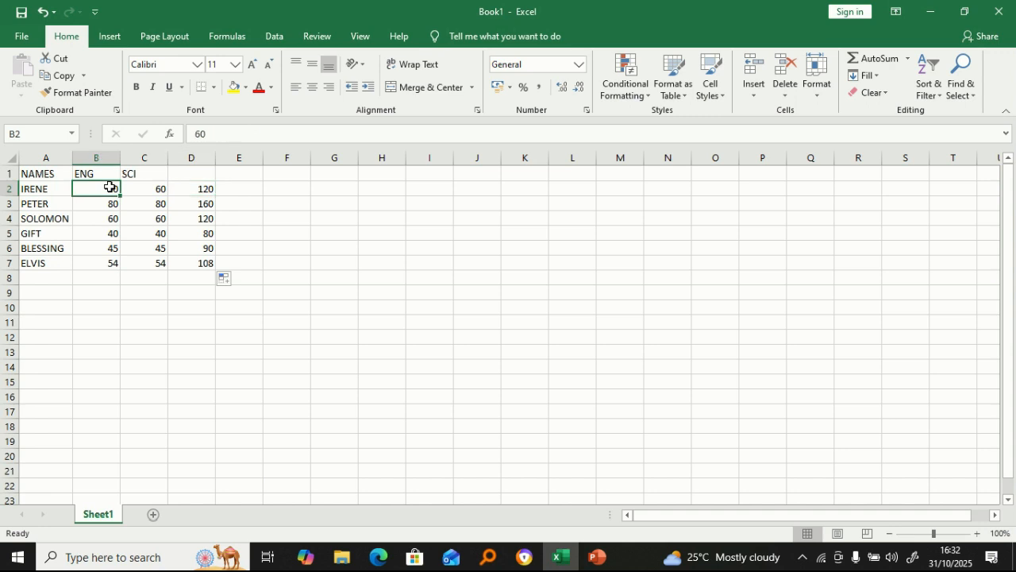
# - Replace the formula in cell D2 with =B2-C2 to subtract the first student's SCI score from the ENG score
pyautogui.click(193, 187)
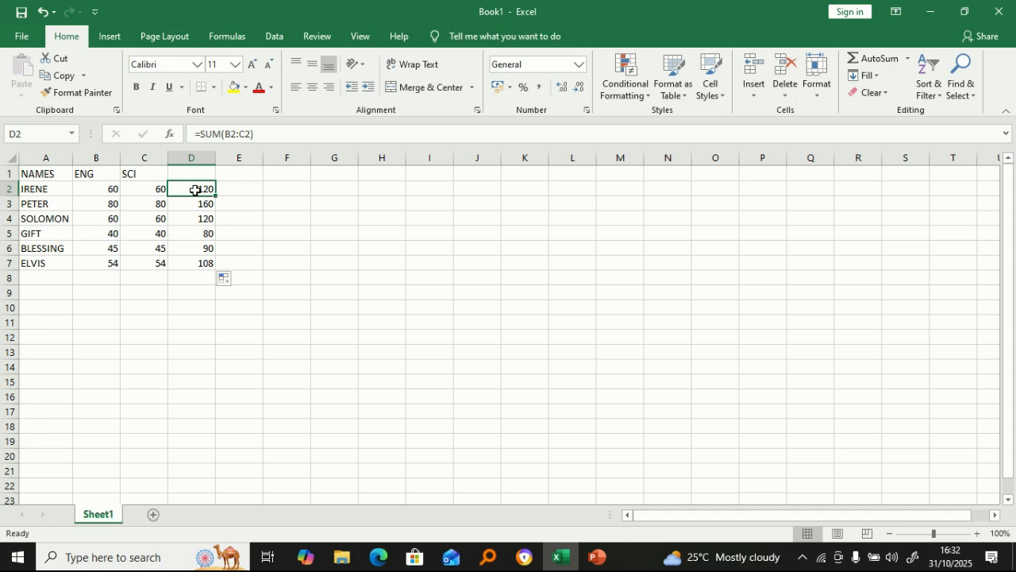
pyautogui.press('BackSpace')
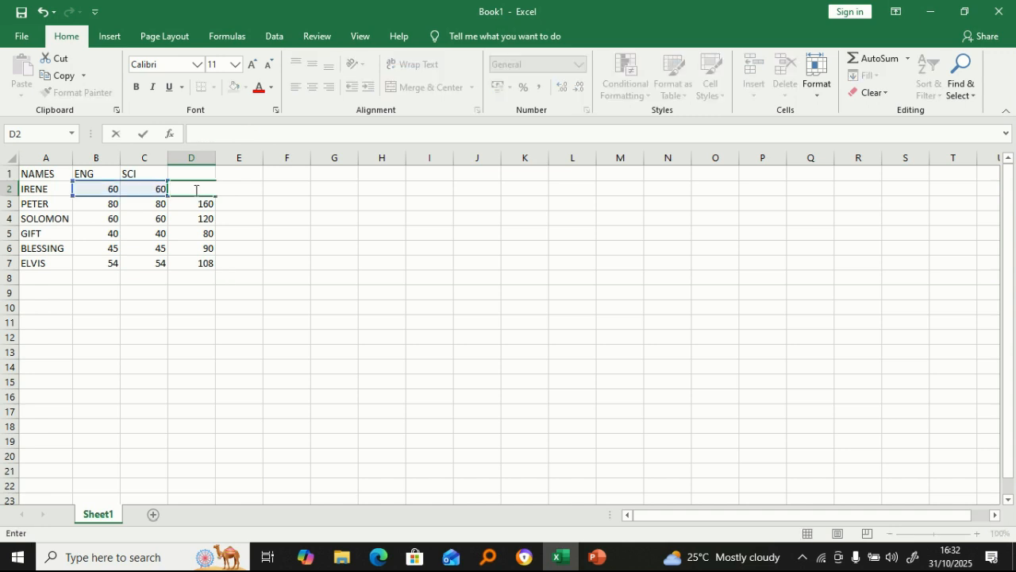
pyautogui.write('=')
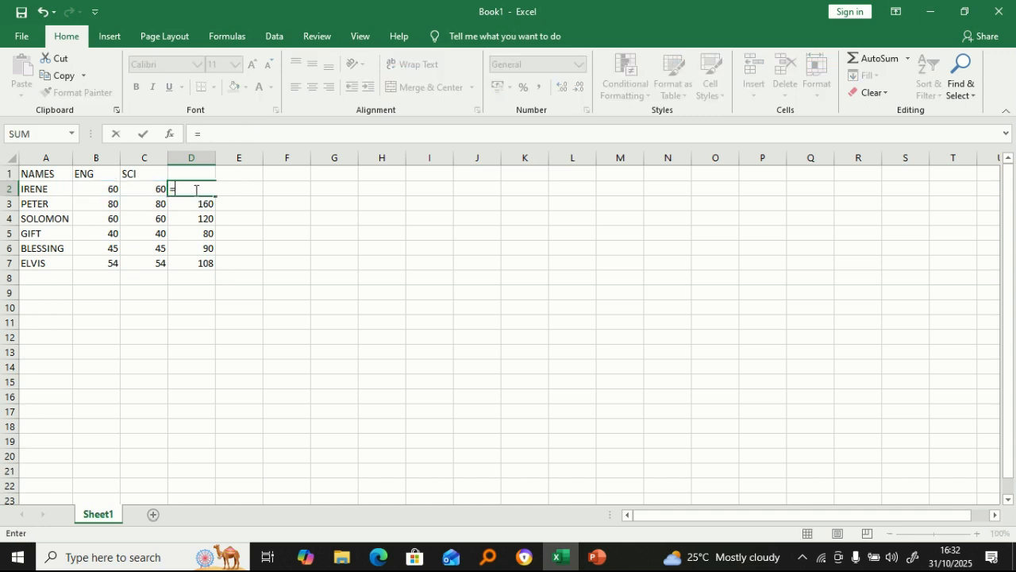
pyautogui.click(102, 191)
pyautogui.write('-')
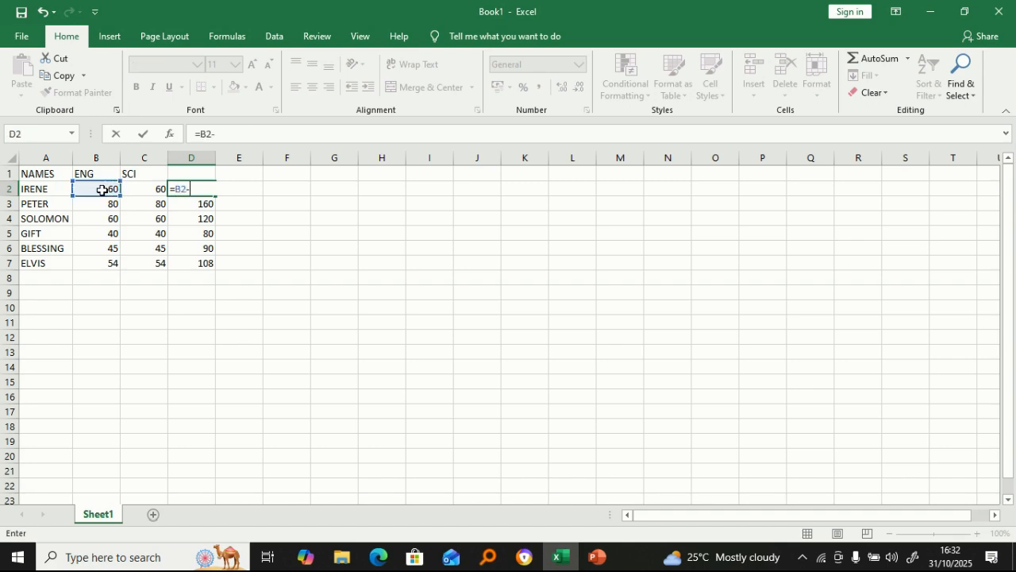
pyautogui.click(143, 187)
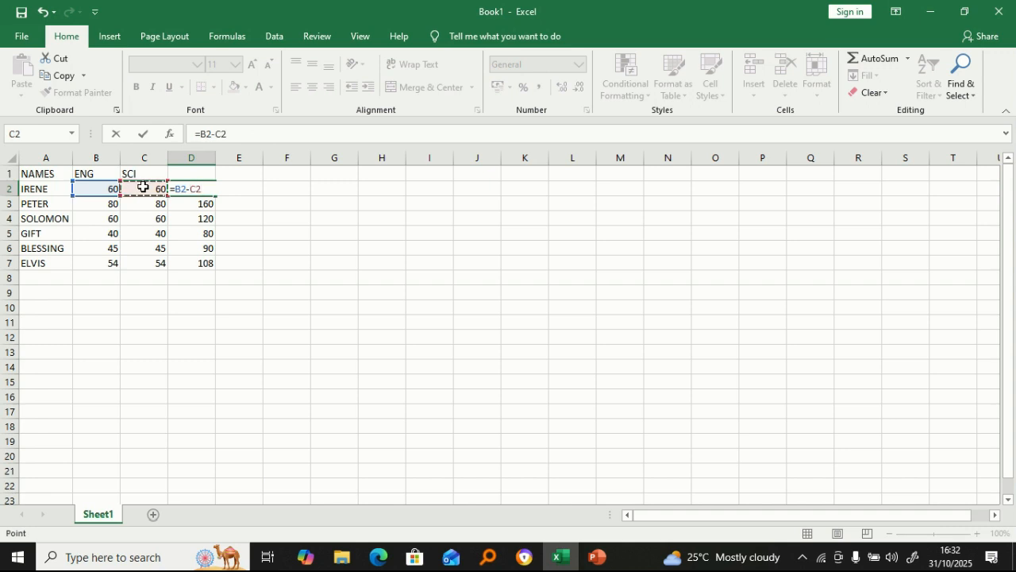
pyautogui.press('Return')
# - Fill the subtraction formula from D2 down to D7 for the remaining students
pyautogui.click(198, 188)
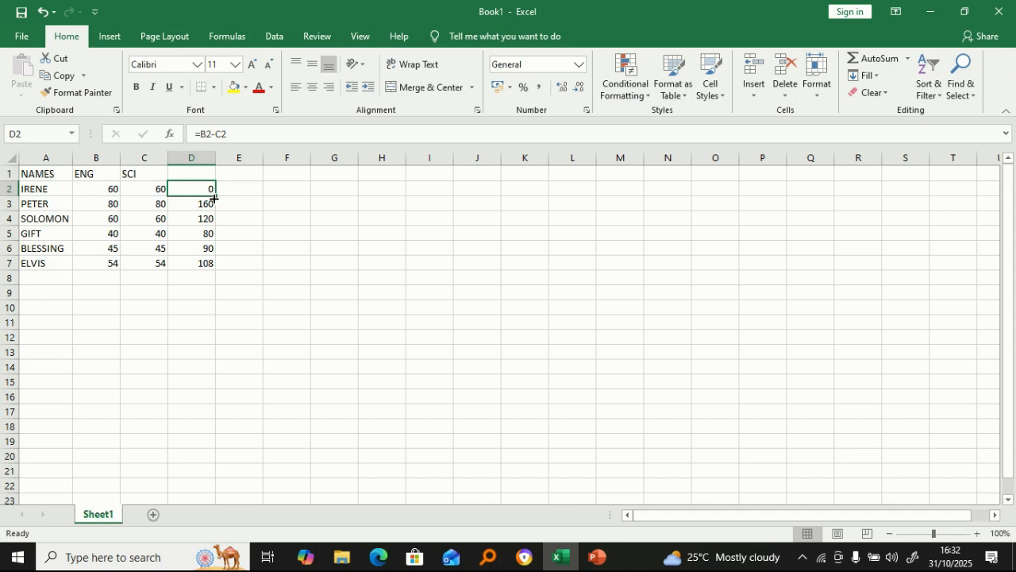
pyautogui.moveTo(214, 199); pyautogui.dragTo(216, 262)
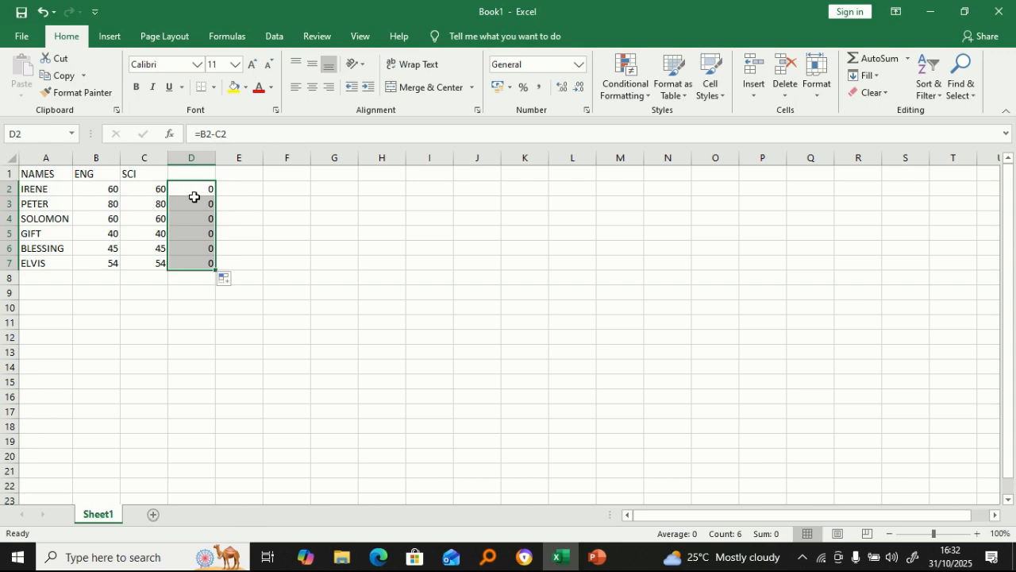
pyautogui.click(194, 195)
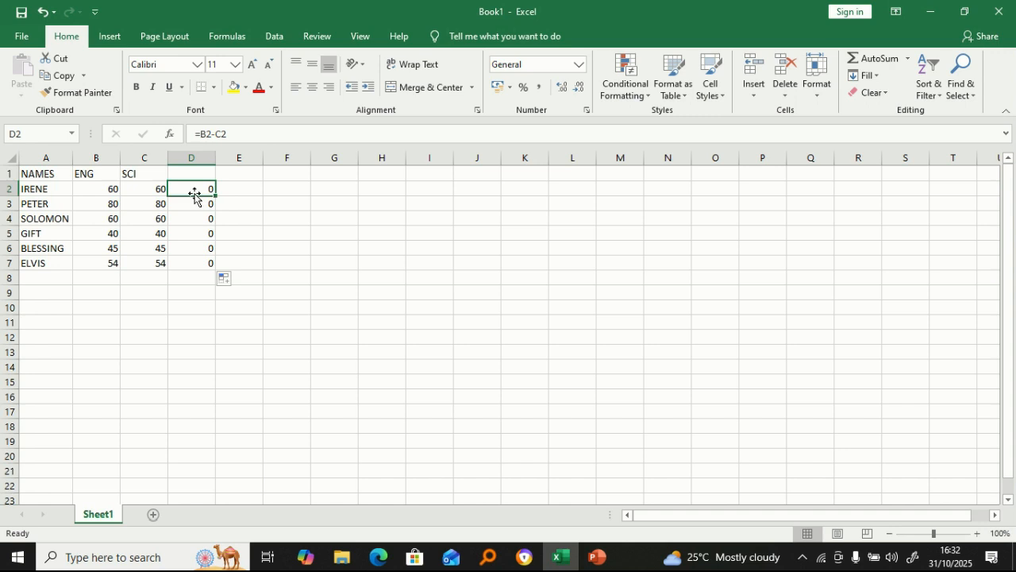
# - Replace the first student's SCI score in C2 with the text TESR and check the formula result in D2
pyautogui.click(151, 190)
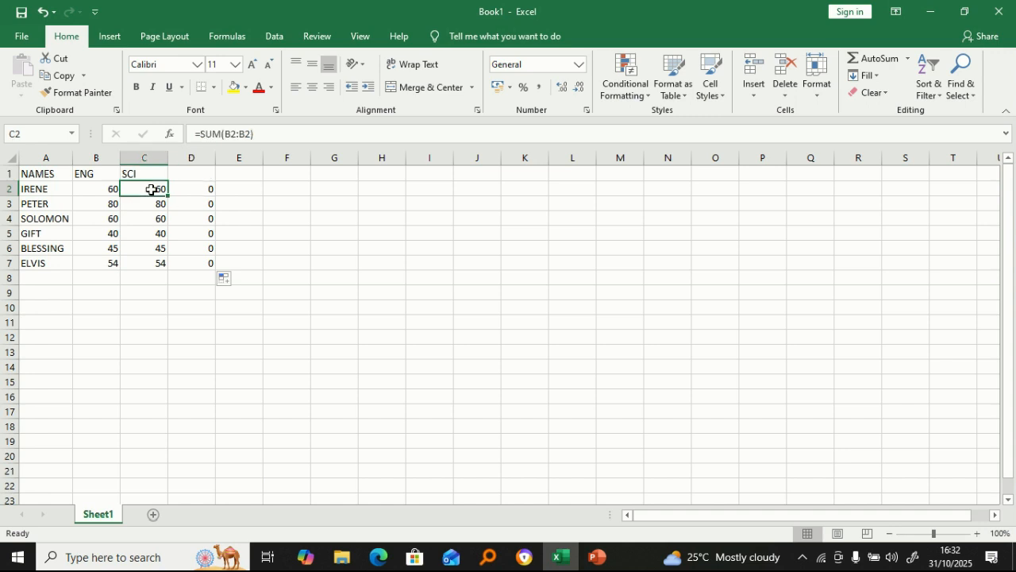
pyautogui.write('TESR')
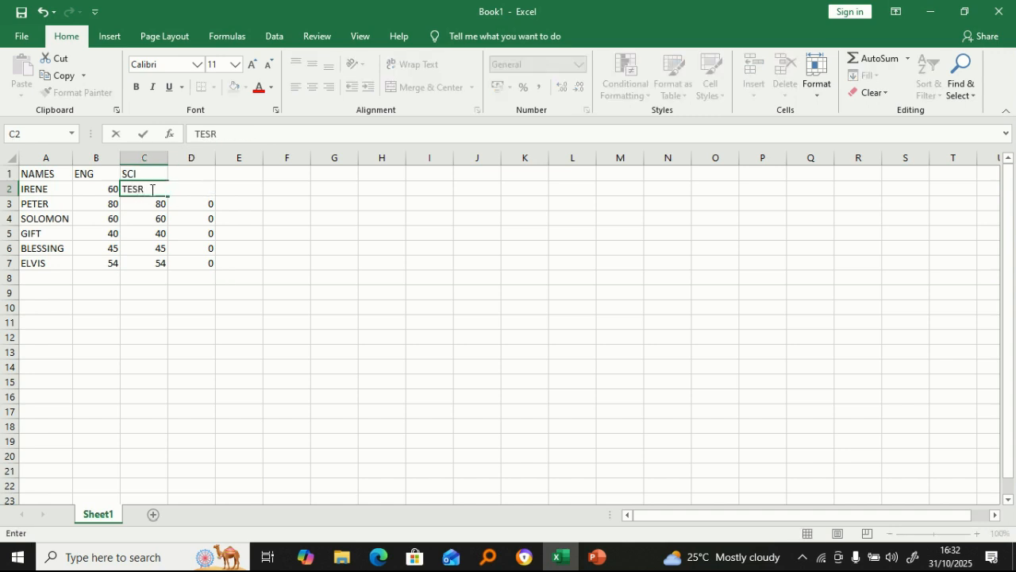
pyautogui.press('Return')
pyautogui.click(207, 187)
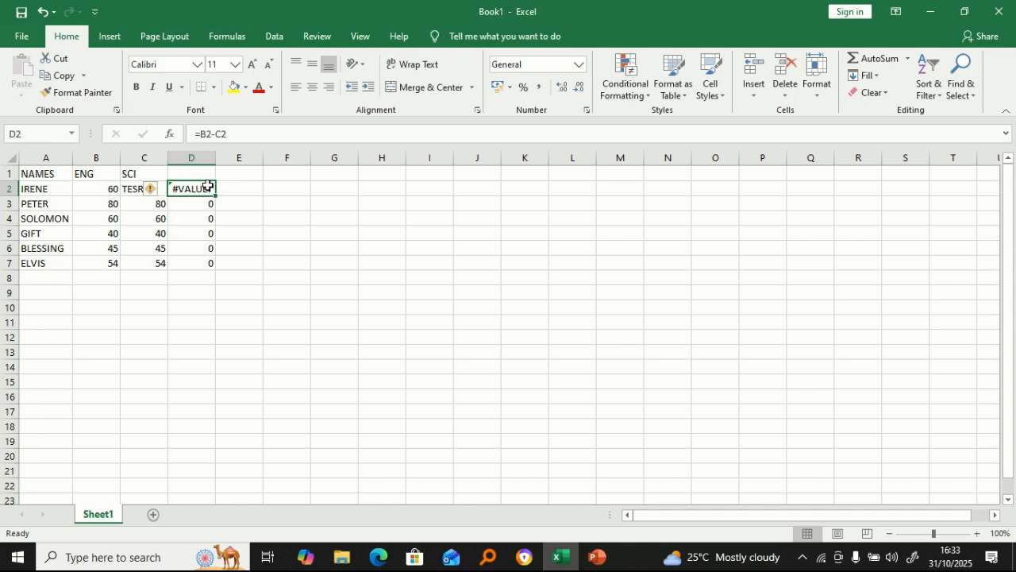
pyautogui.click(228, 185)
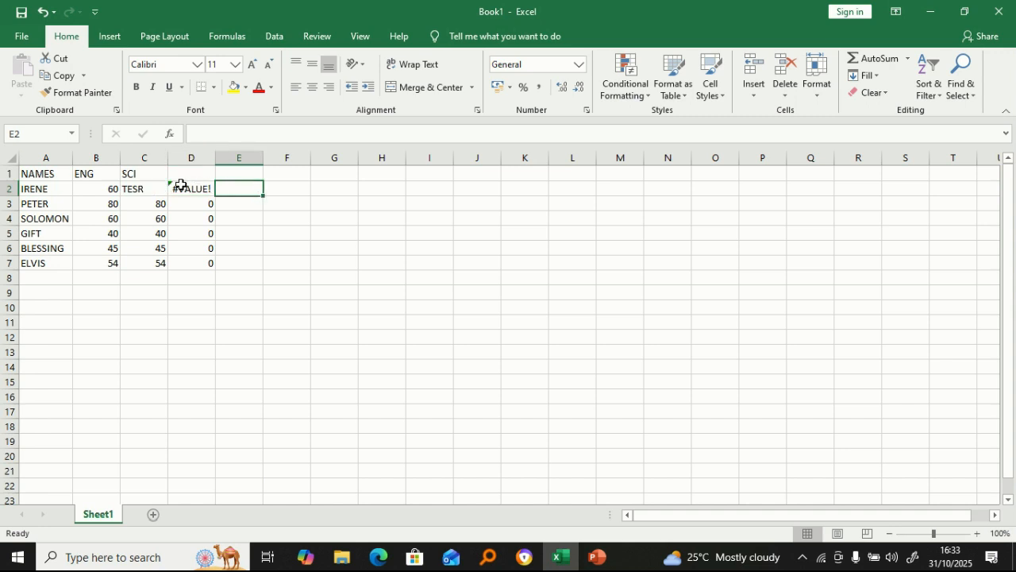
pyautogui.click(147, 185)
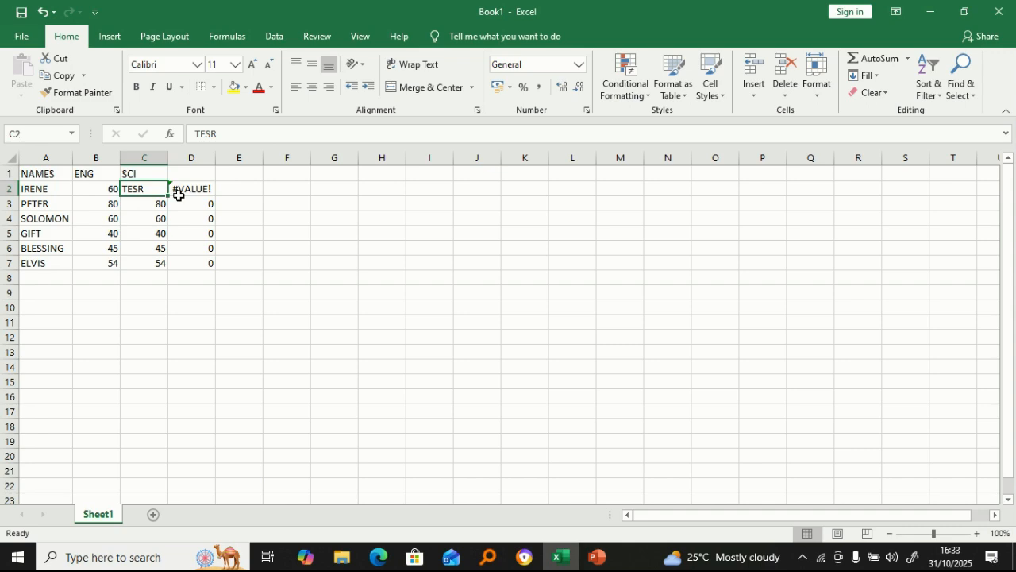
# - Clear the subtraction formula from cell D2
pyautogui.click(202, 200)
pyautogui.click(208, 185)
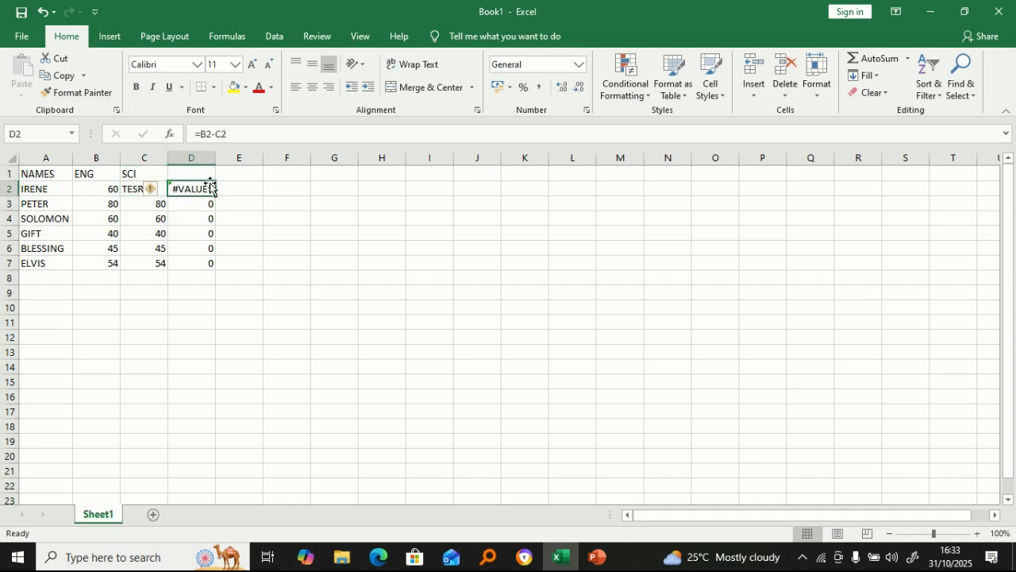
pyautogui.press('BackSpace')
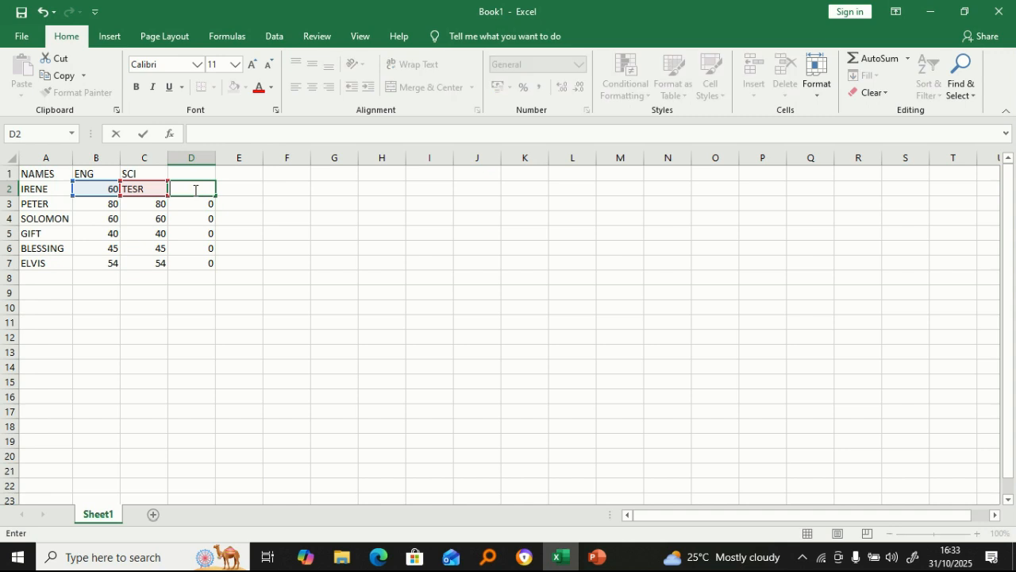
pyautogui.click(151, 189)
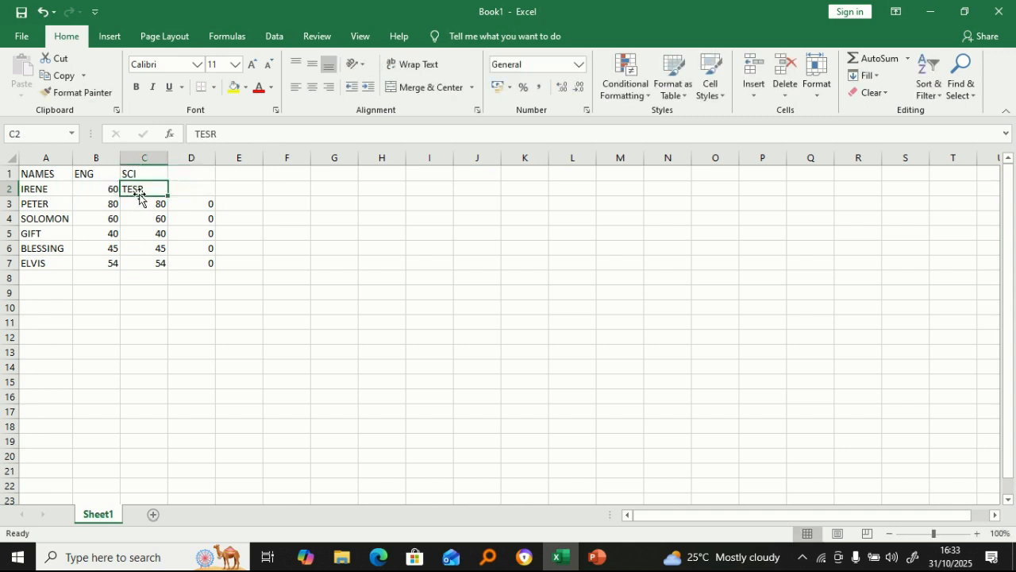
pyautogui.click(110, 190)
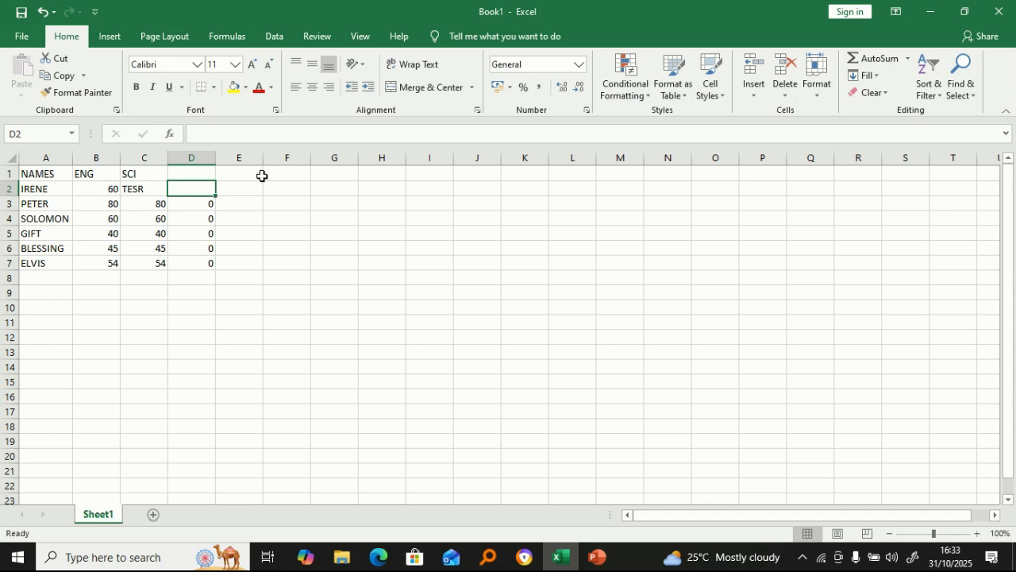
pyautogui.write('=')
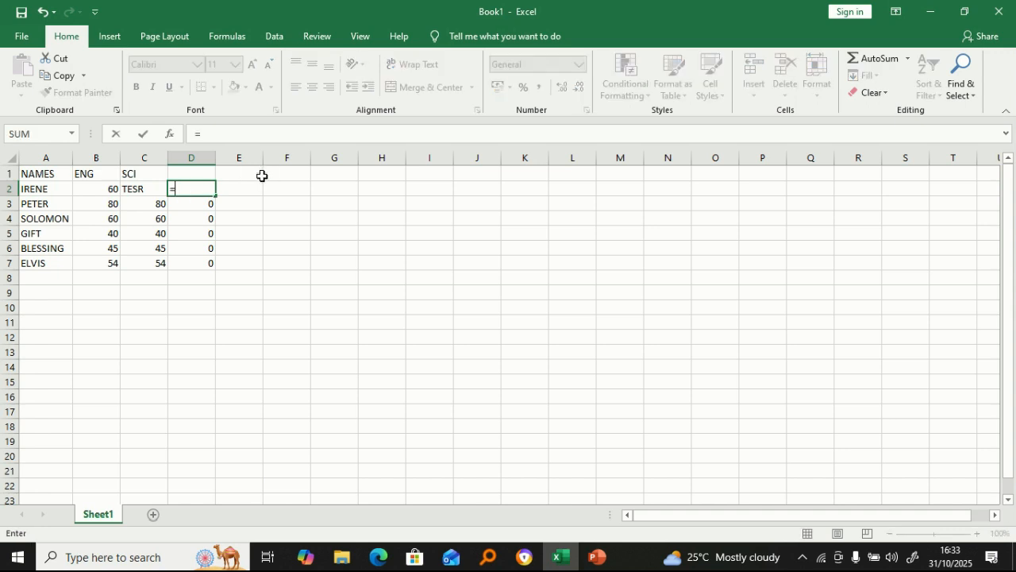
pyautogui.click(202, 207)
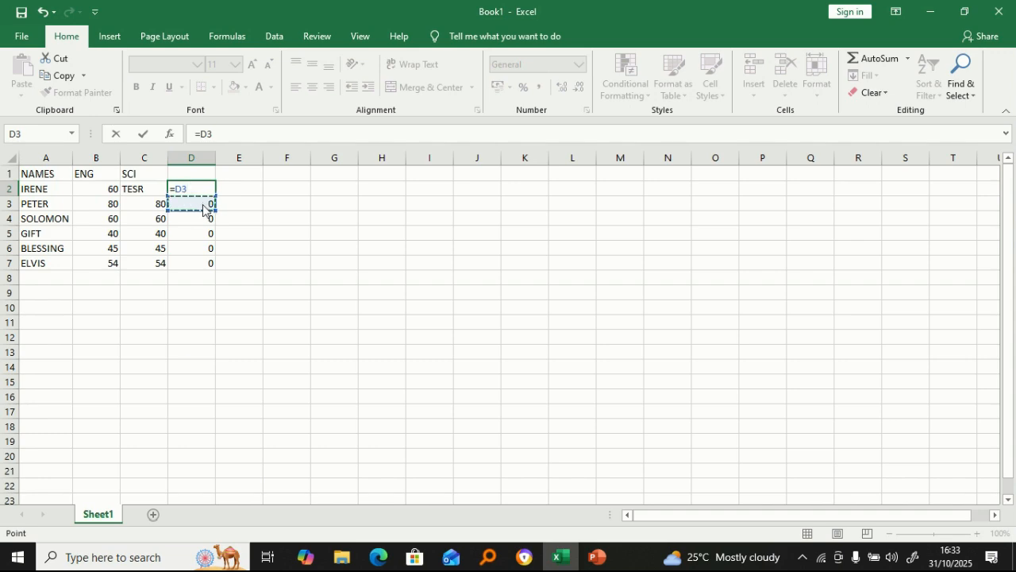
pyautogui.press('BackSpace')
pyautogui.press('BackSpace')
pyautogui.press('BackSpace')
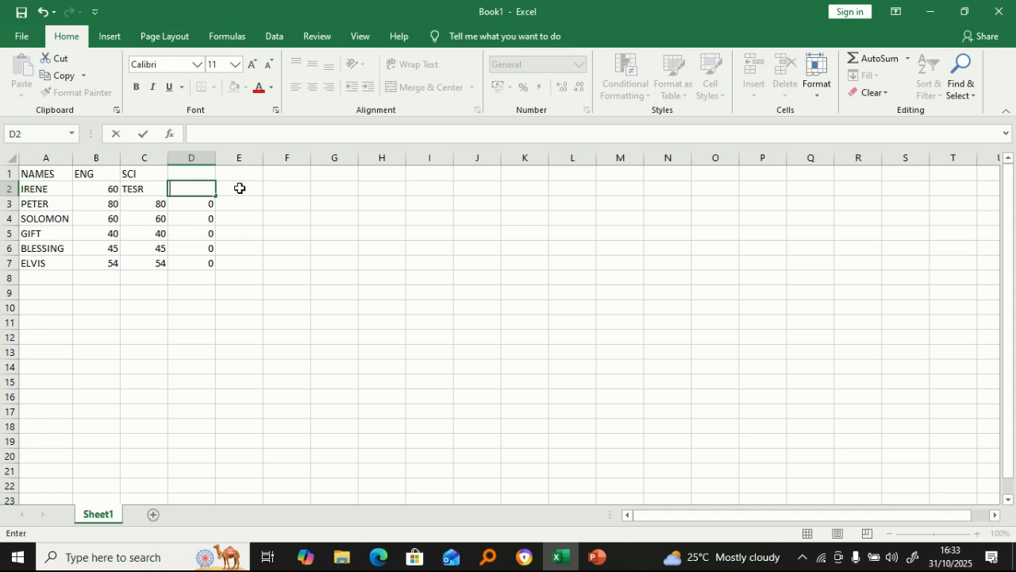
pyautogui.click(191, 191)
# - Delete the whole of column D with its subtraction formulas
pyautogui.click(196, 151)
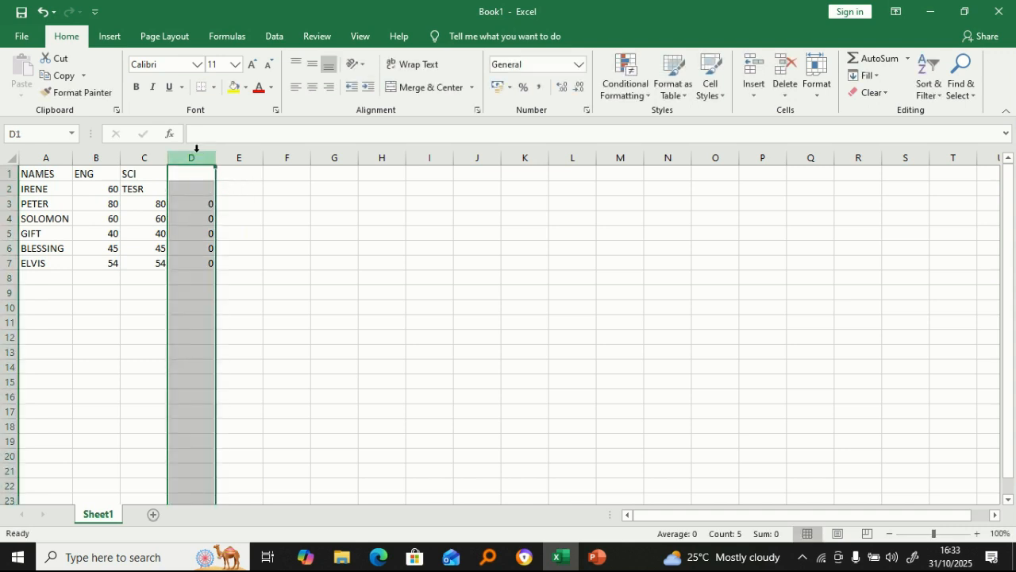
pyautogui.rightClick(196, 148)
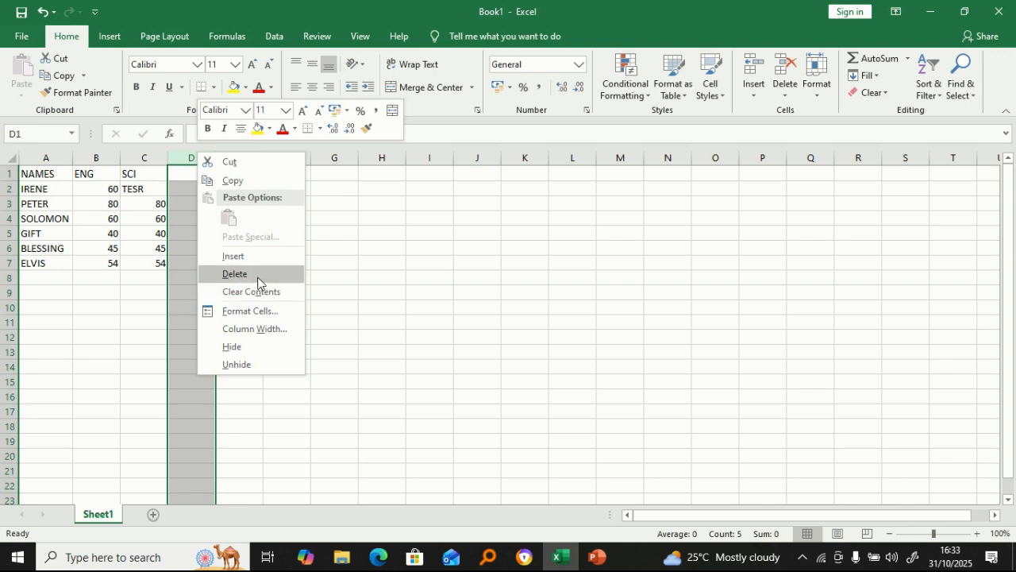
pyautogui.click(257, 276)
pyautogui.click(196, 191)
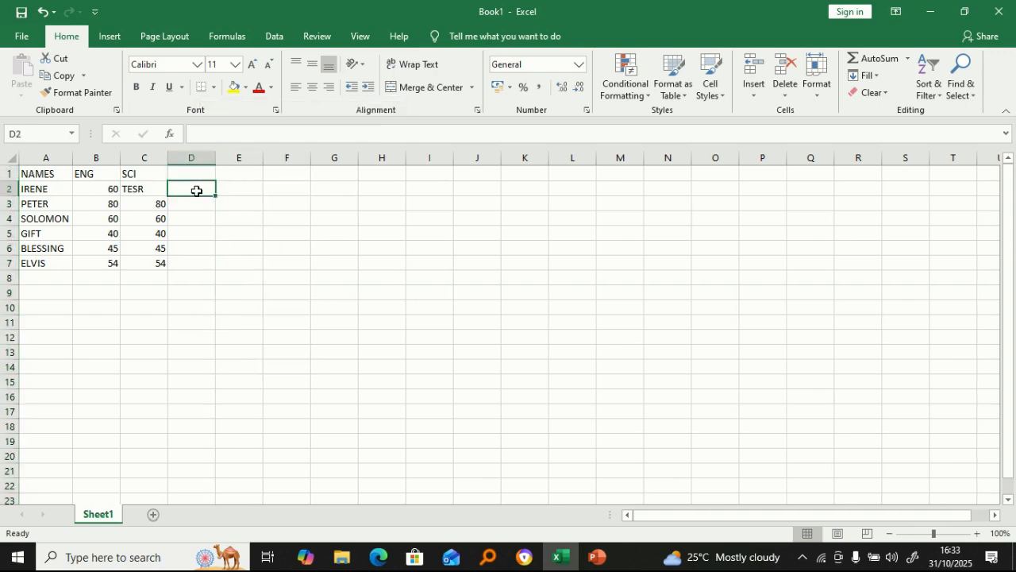
# - Replace the text in cell C2 with the SCI score 60
pyautogui.click(155, 191)
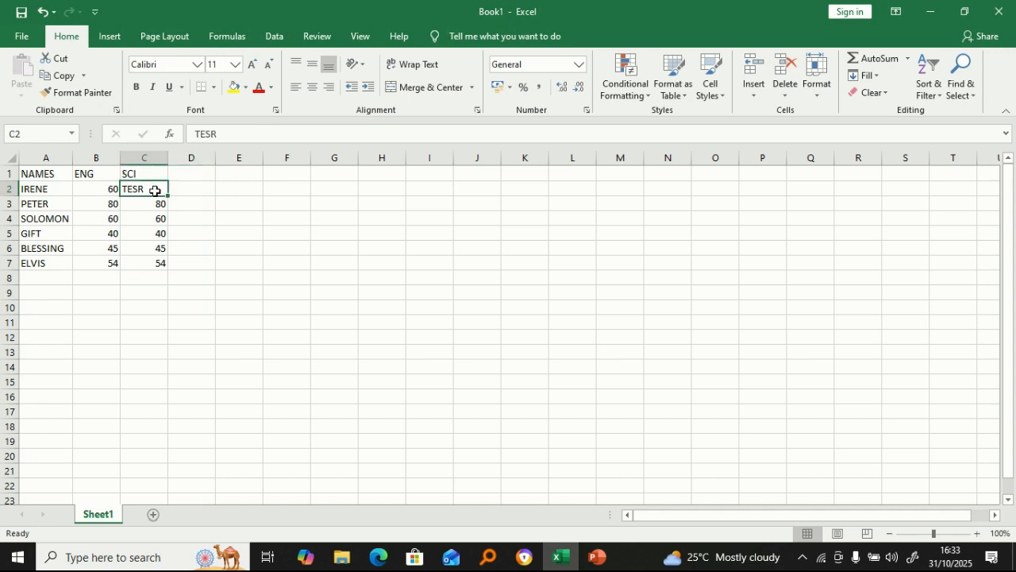
pyautogui.press('BackSpace')
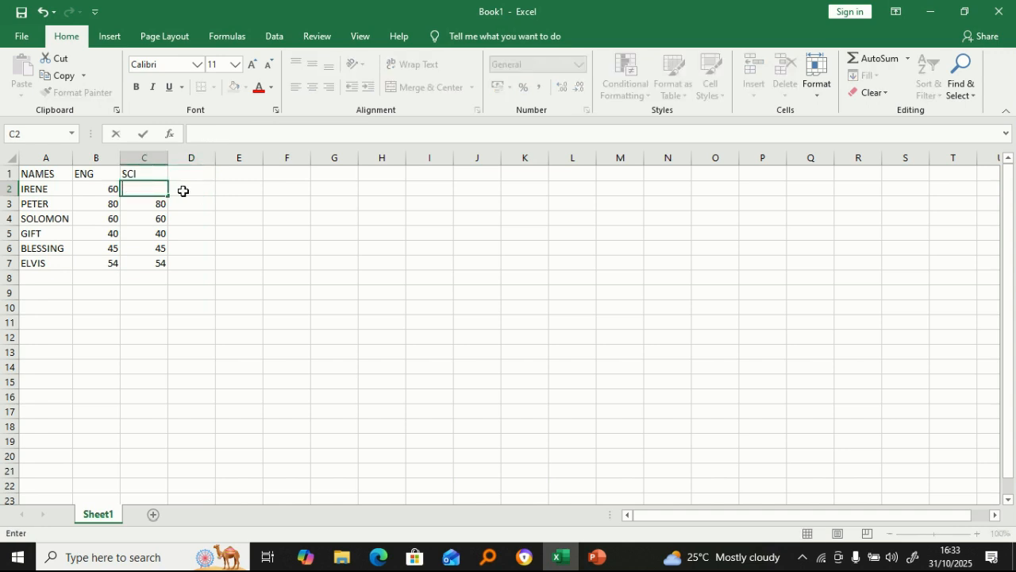
pyautogui.click(188, 185)
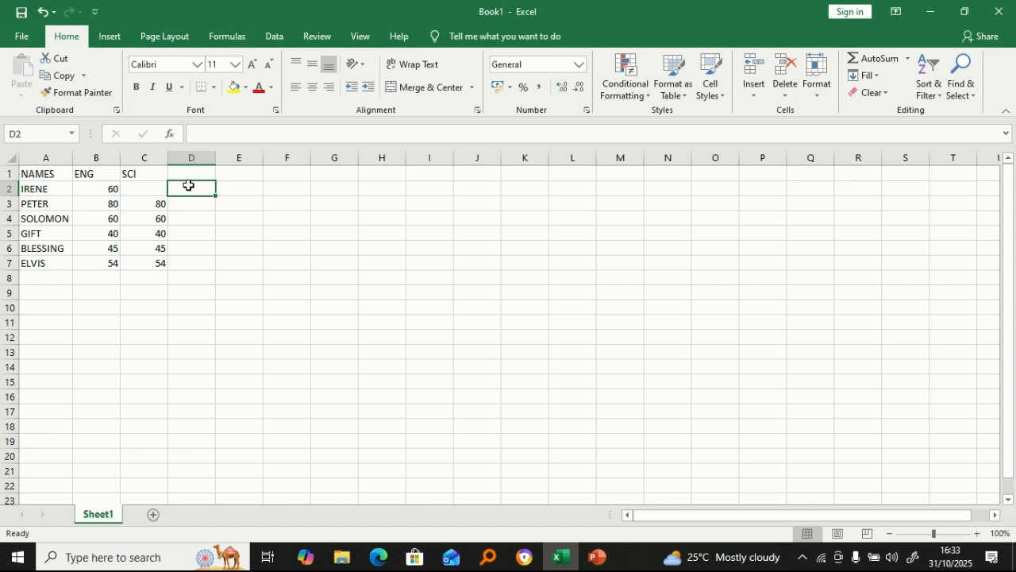
pyautogui.click(138, 198)
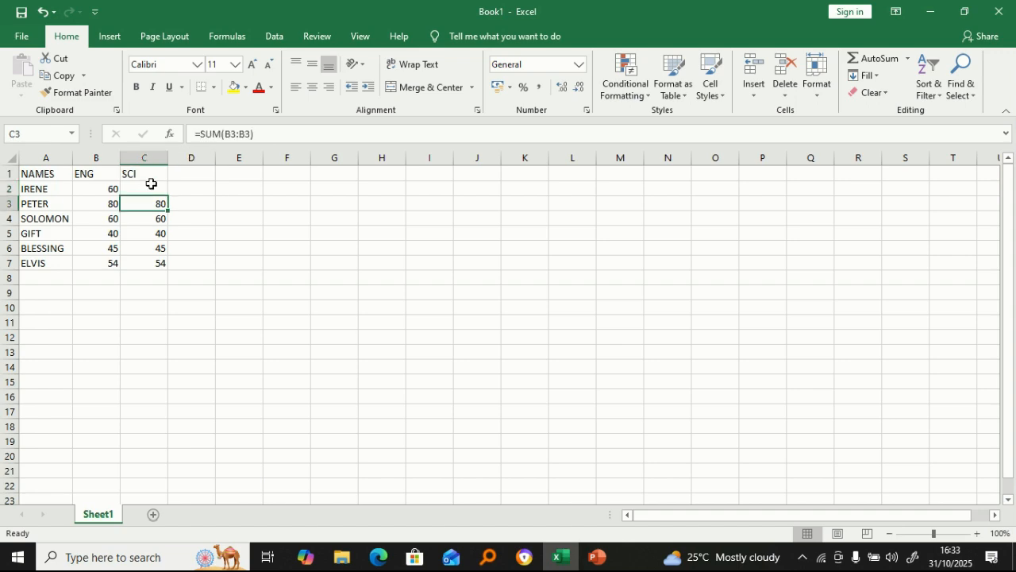
pyautogui.click(150, 184)
pyautogui.write('60')
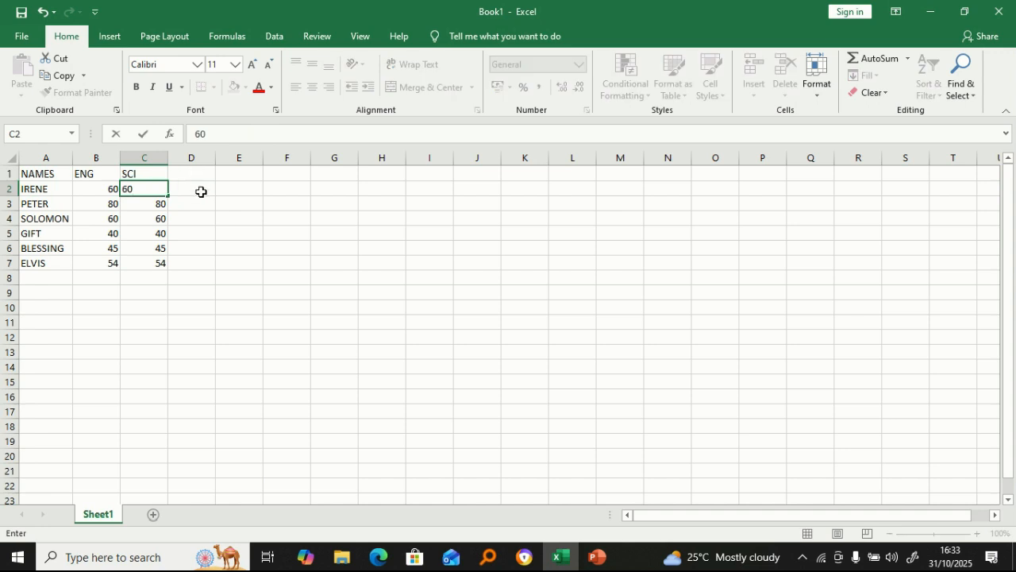
pyautogui.click(201, 191)
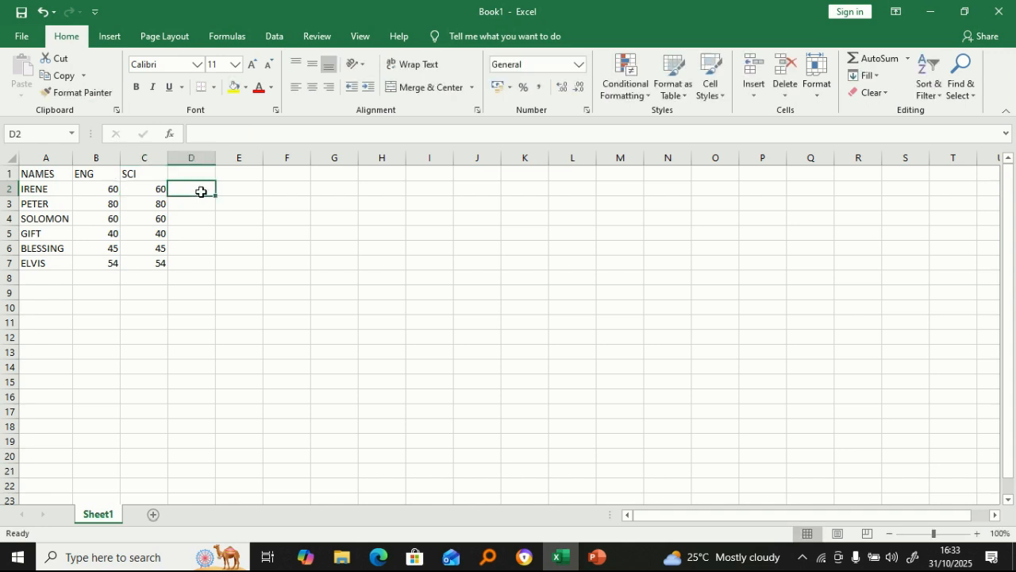
# - Enter the formula =B2+C2 in cell D2 to add the first student's ENG and SCI scores
pyautogui.write('=')
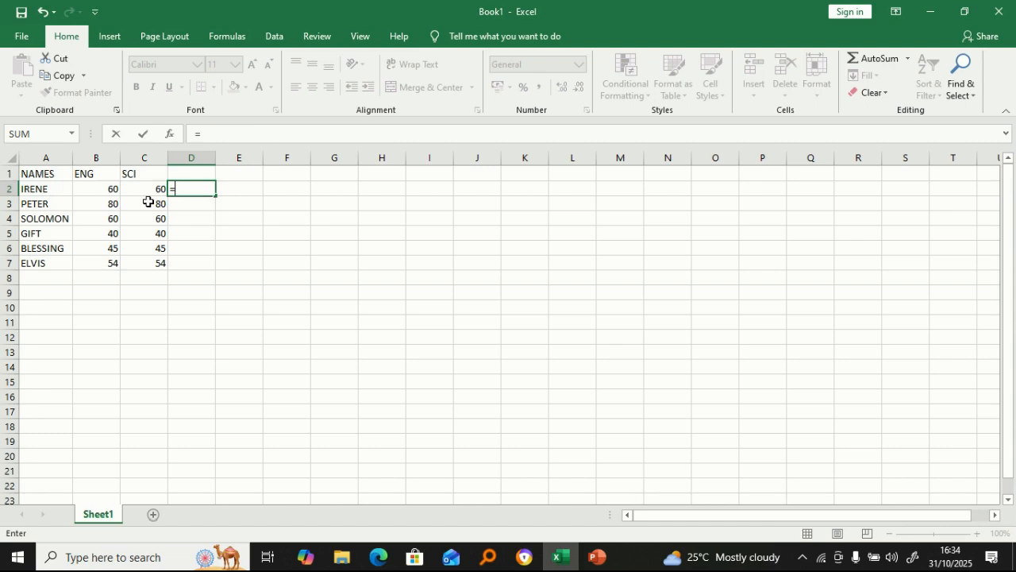
pyautogui.click(103, 189)
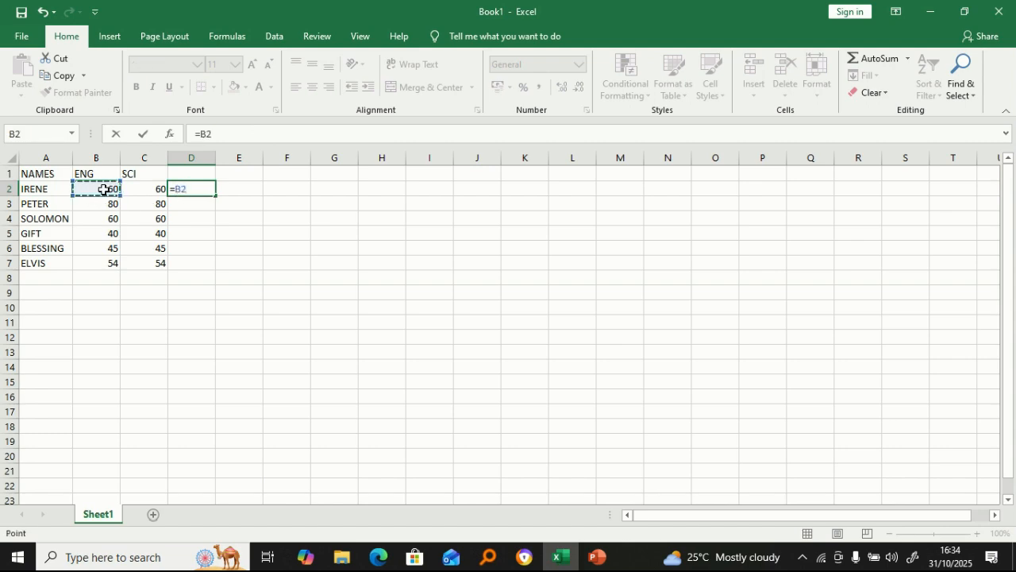
pyautogui.write('+')
pyautogui.click(154, 188)
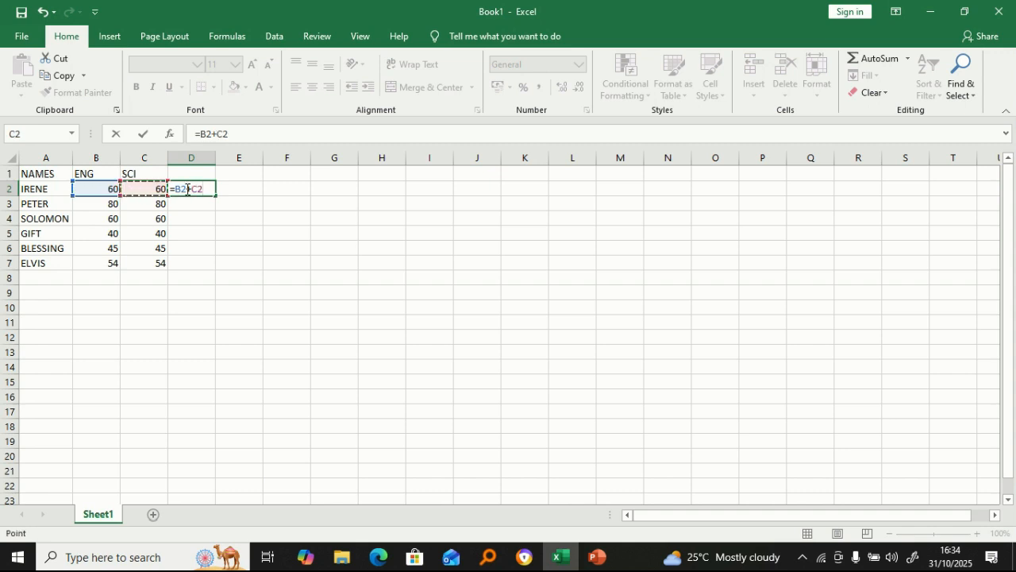
pyautogui.press('Return')
# - Fill the addition formula from D2 down to D7 for the remaining students
pyautogui.click(204, 186)
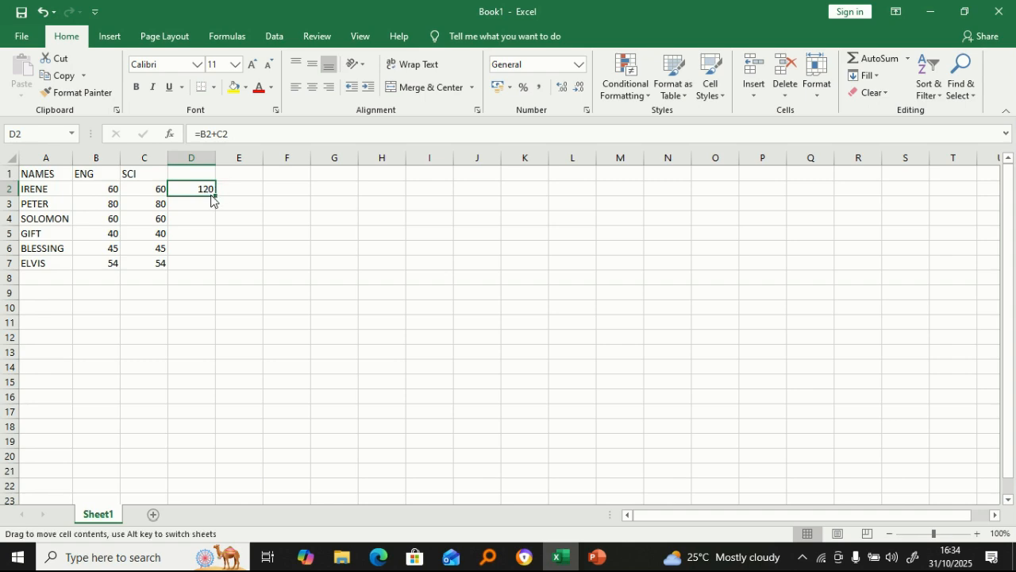
pyautogui.moveTo(215, 196); pyautogui.dragTo(214, 264)
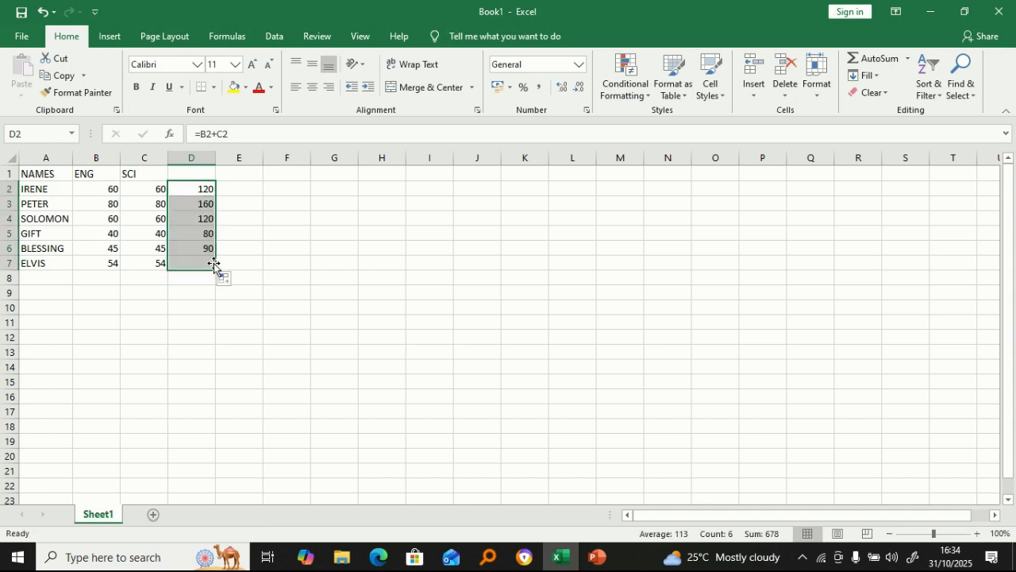
pyautogui.click(196, 188)
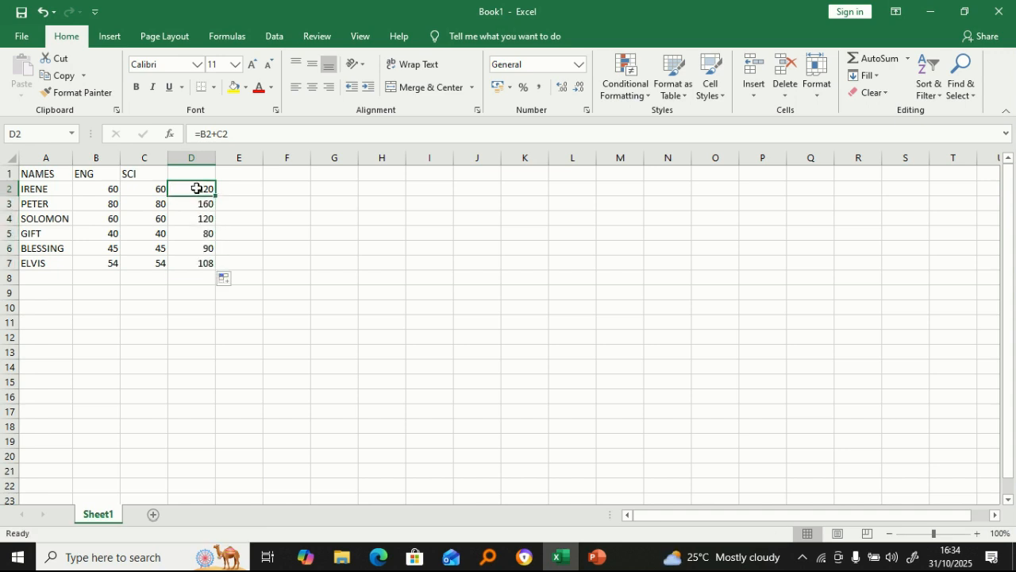
# - Replace the formula in cell D2 with =B2/C2 to divide the first student's ENG score by the SCI score
pyautogui.click(156, 196)
pyautogui.click(189, 186)
pyautogui.write('=')
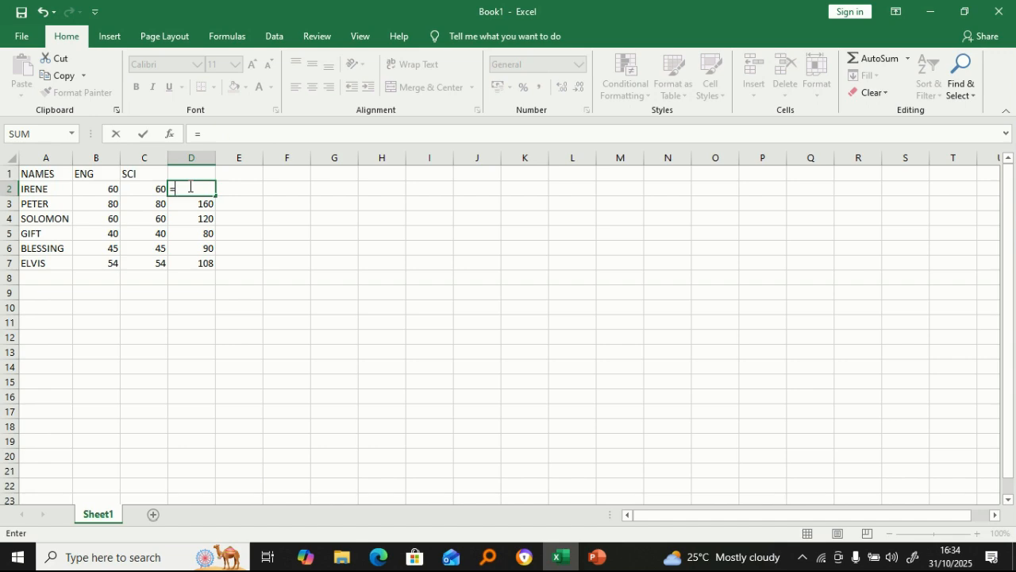
pyautogui.click(106, 187)
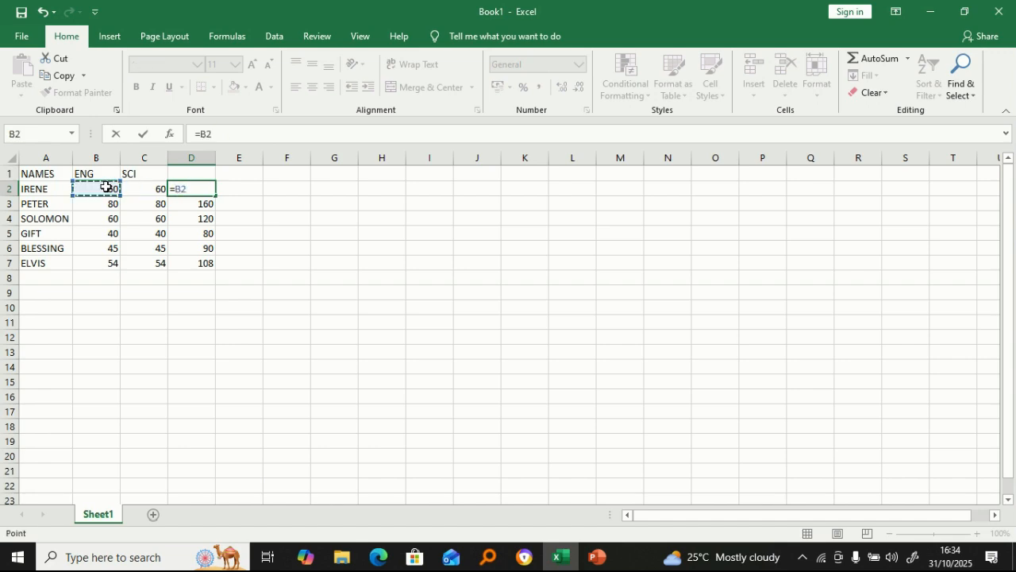
pyautogui.write('/')
pyautogui.click(135, 190)
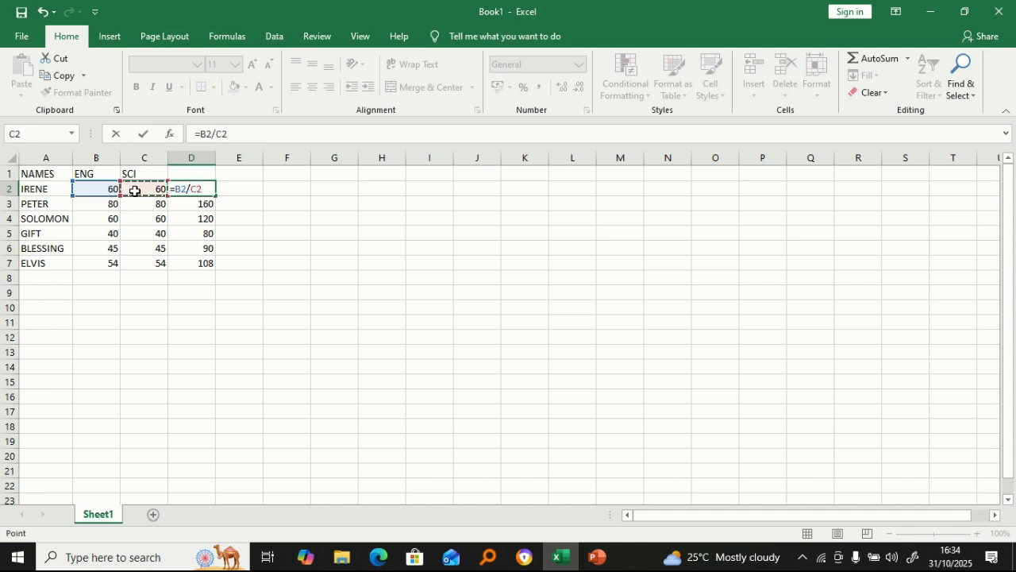
pyautogui.press('Return')
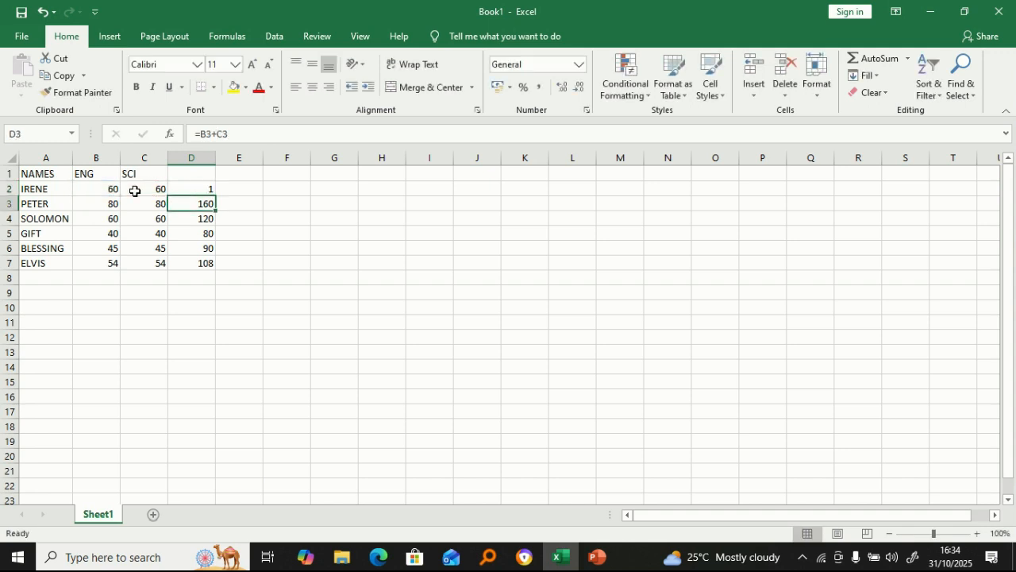
# - Fill the division formula from D2 down to D7 for the remaining students
pyautogui.click(199, 188)
pyautogui.moveTo(215, 194); pyautogui.dragTo(216, 273)
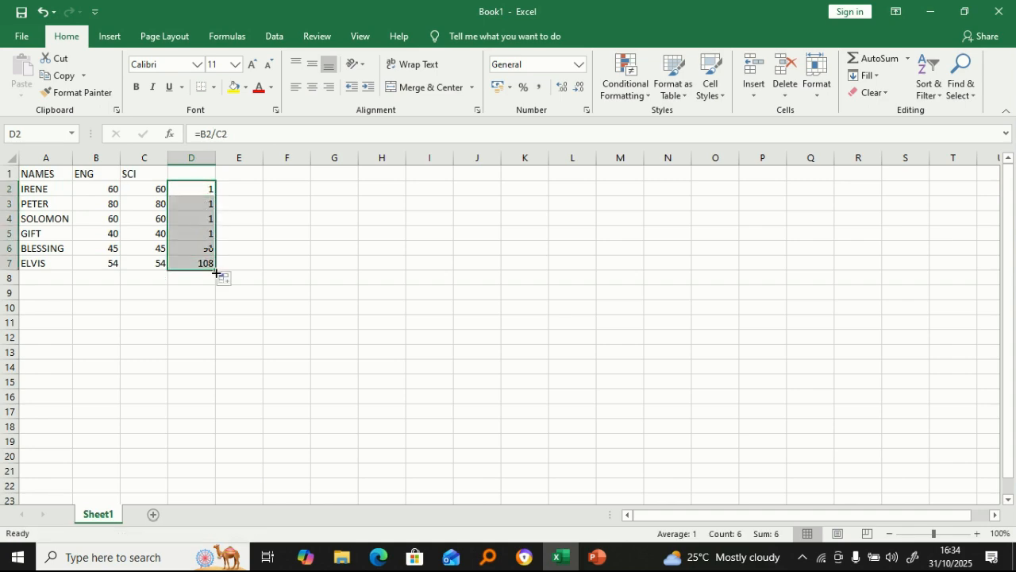
pyautogui.click(202, 189)
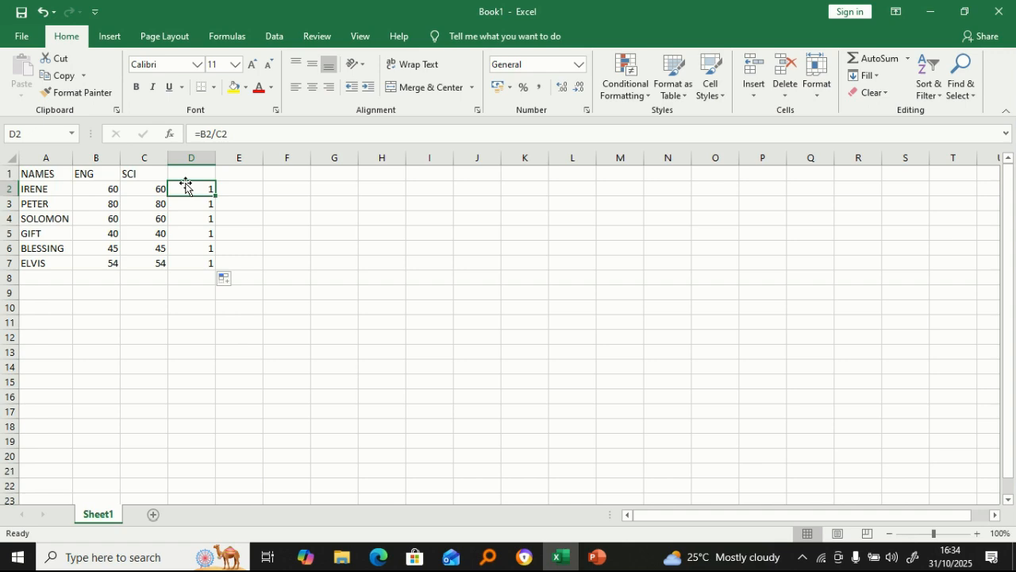
# - Set the first student's SCI score in cell C2 to 0 to demonstrate division by zero
pyautogui.click(146, 192)
pyautogui.write('0')
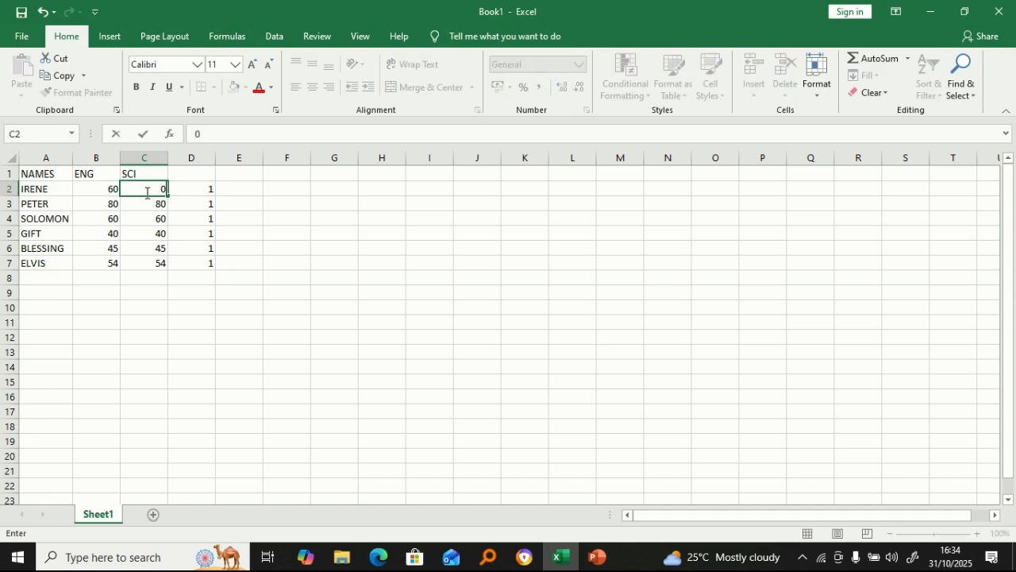
pyautogui.press('Return')
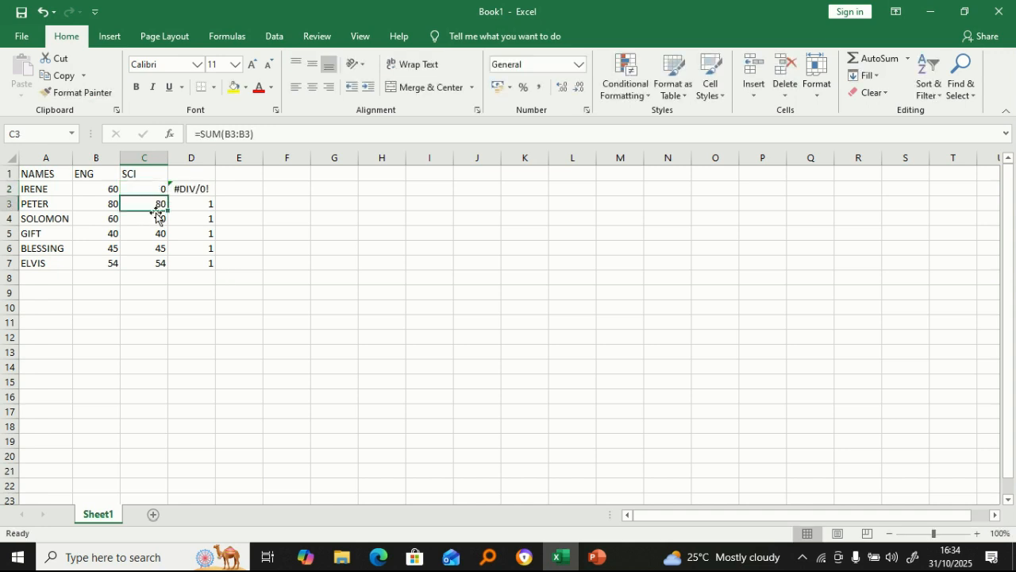
# - Clear the SCI score in cell C3 and refill the division formula from D2 down to D7
pyautogui.press('BackSpace')
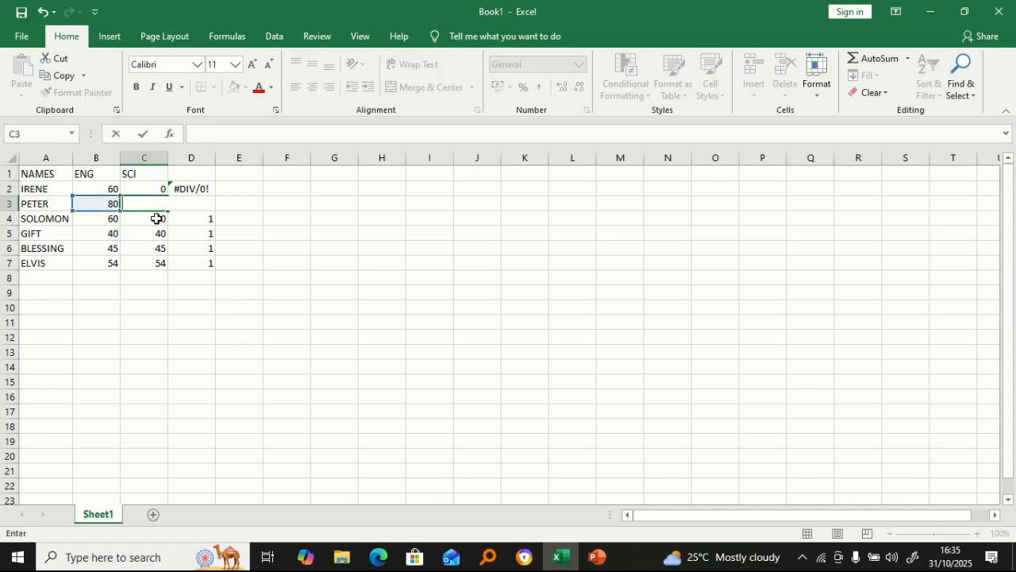
pyautogui.press('Return')
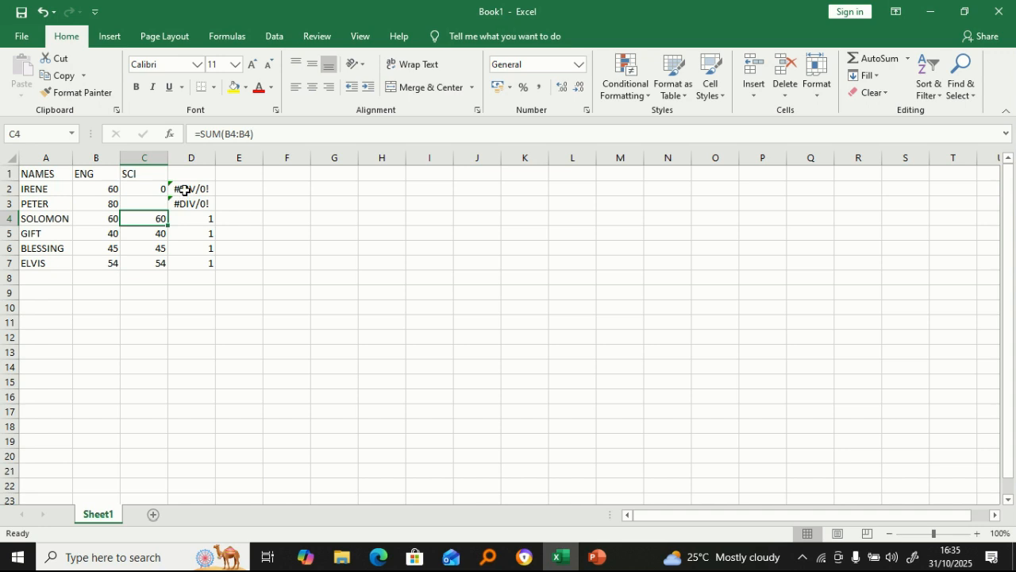
pyautogui.click(190, 186)
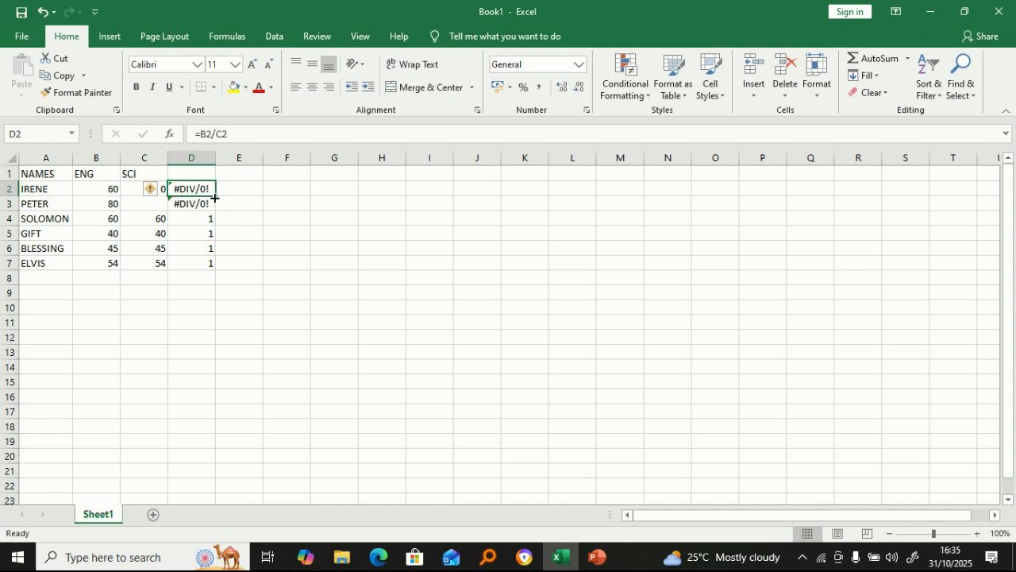
pyautogui.moveTo(215, 197); pyautogui.dragTo(212, 269)
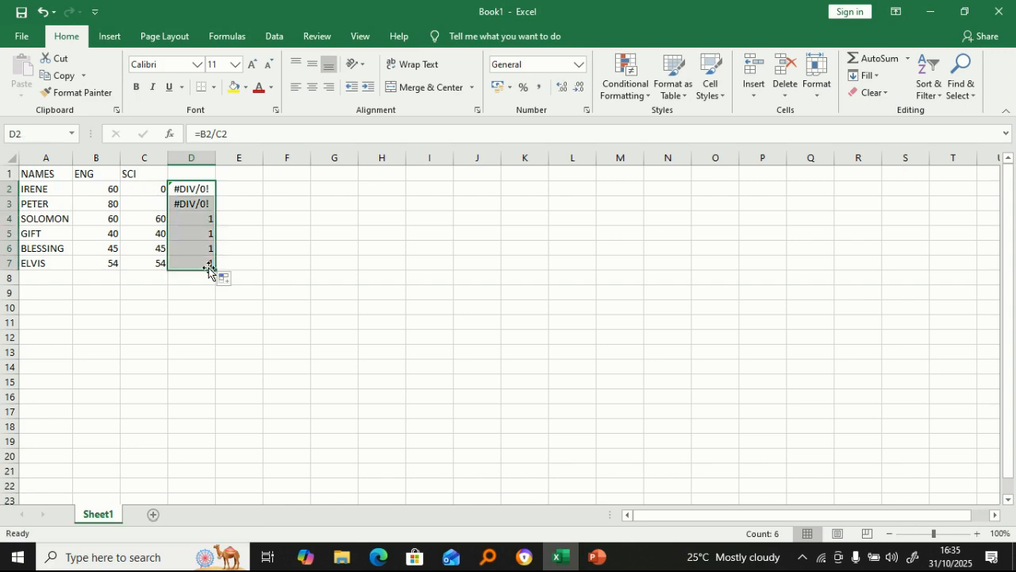
# - Set the SCI scores to 56 in cell C2 and 75 in cell C3
pyautogui.click(138, 187)
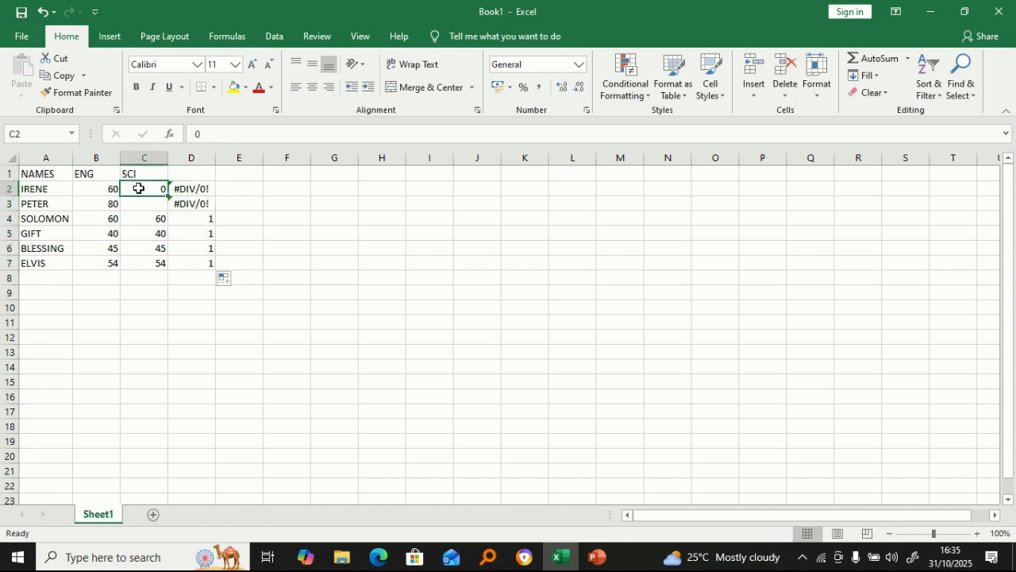
pyautogui.write('56')
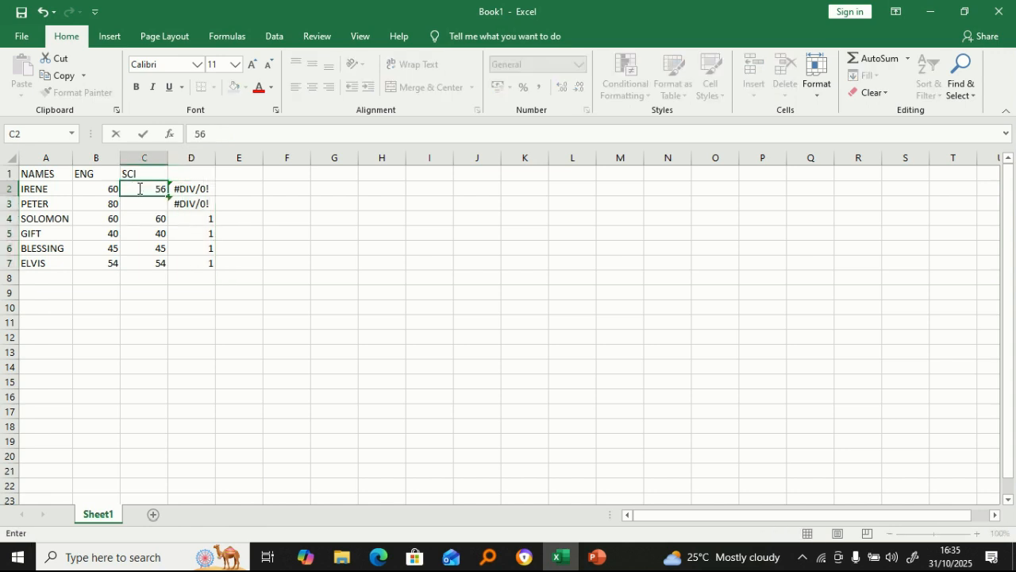
pyautogui.click(141, 206)
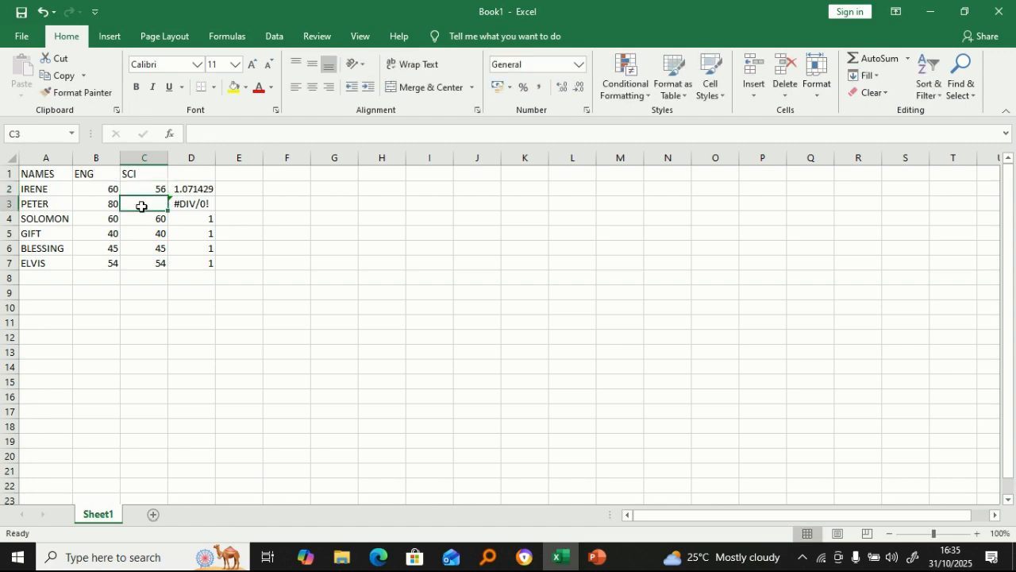
pyautogui.write('75')
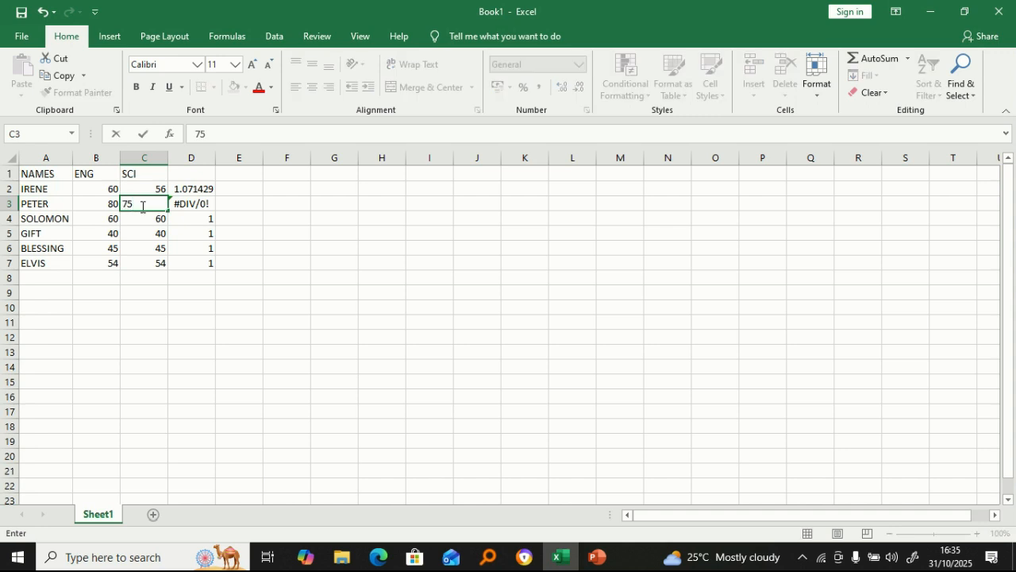
pyautogui.click(159, 219)
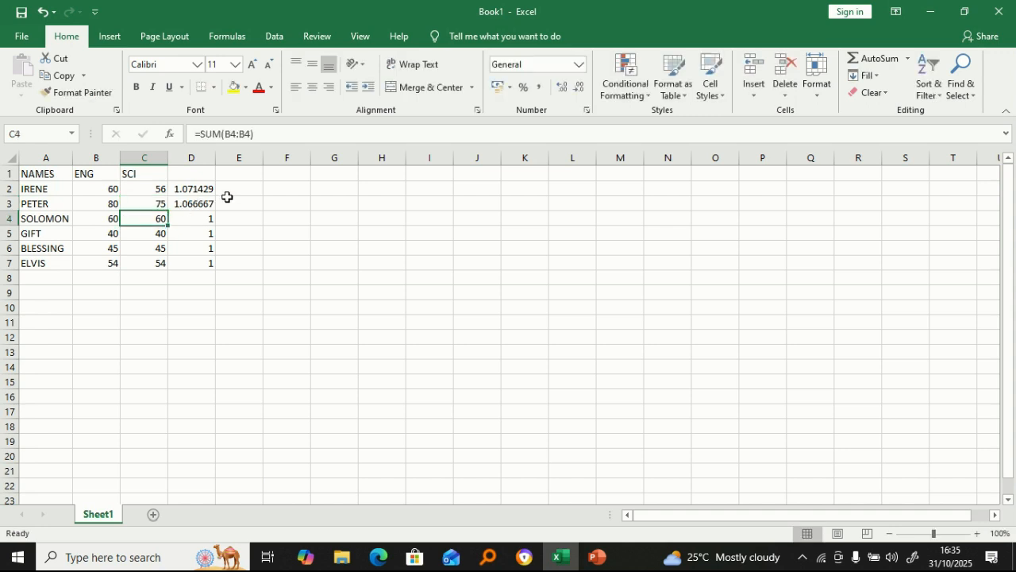
# - Delete the whole of column D with its division formulas
pyautogui.click(229, 174)
pyautogui.click(200, 171)
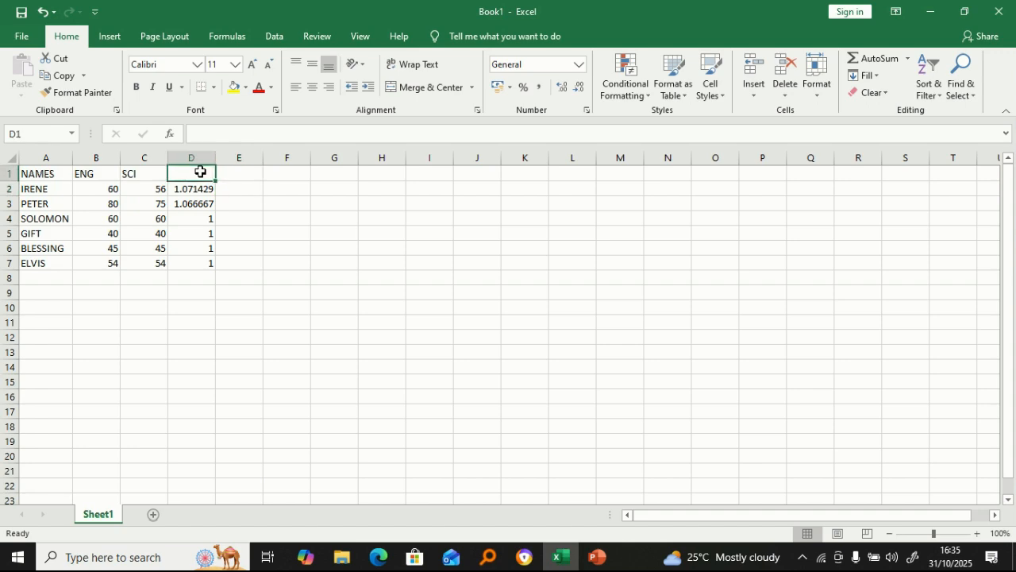
pyautogui.click(200, 156)
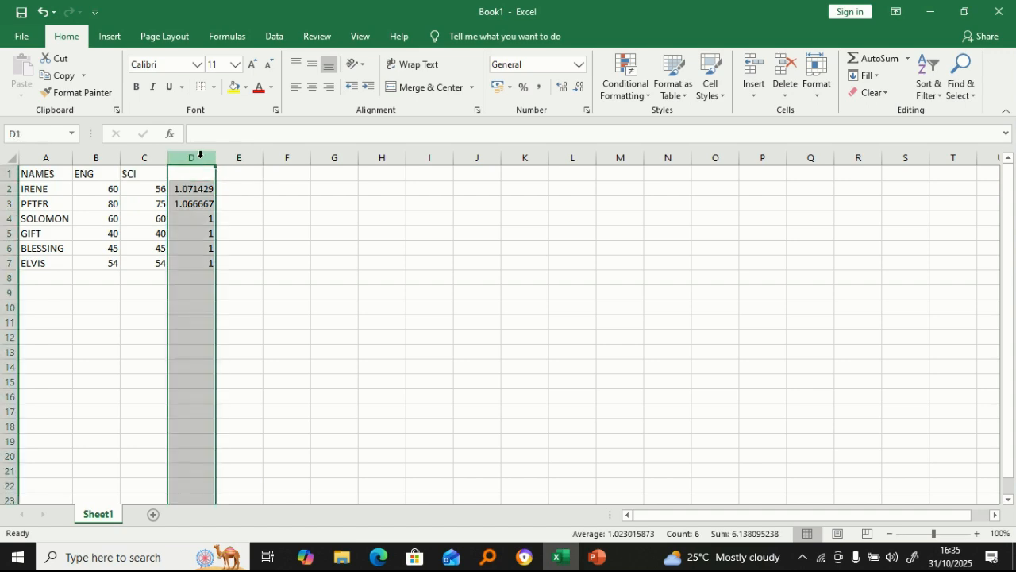
pyautogui.rightClick(200, 156)
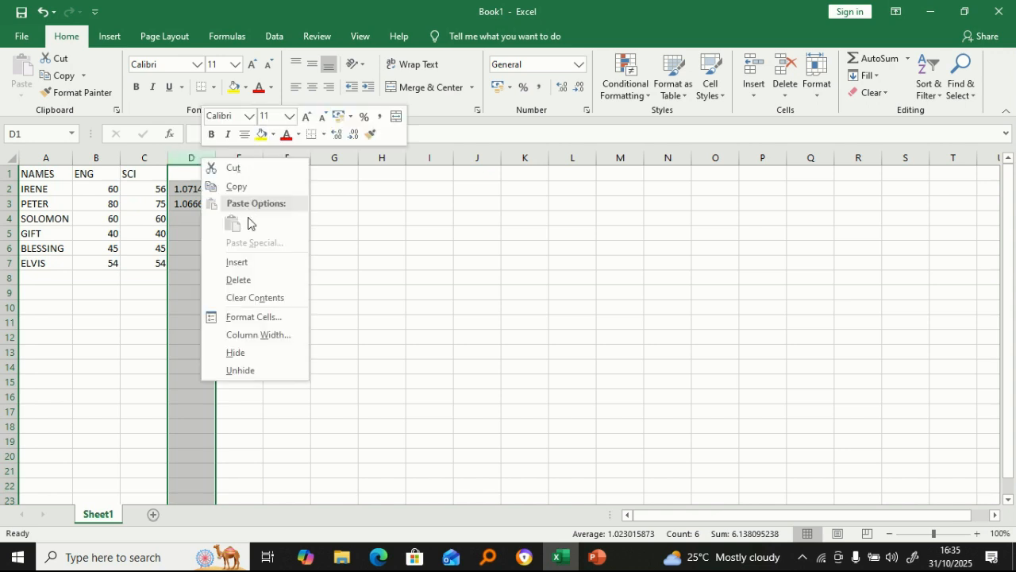
pyautogui.click(242, 280)
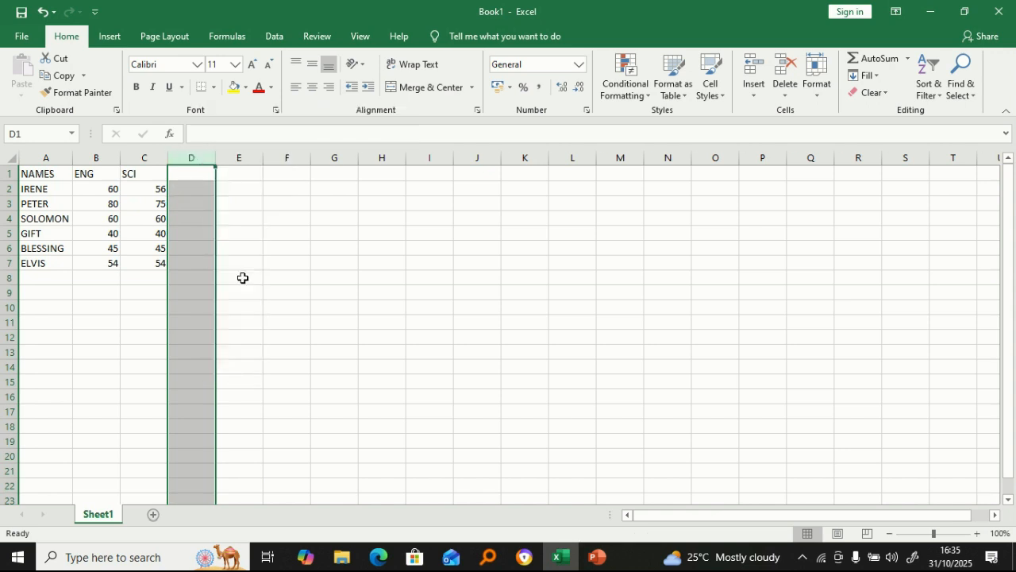
# - Enter the formula =B2/C2 in cell D2 and fill it down to D7 for all students
pyautogui.click(207, 185)
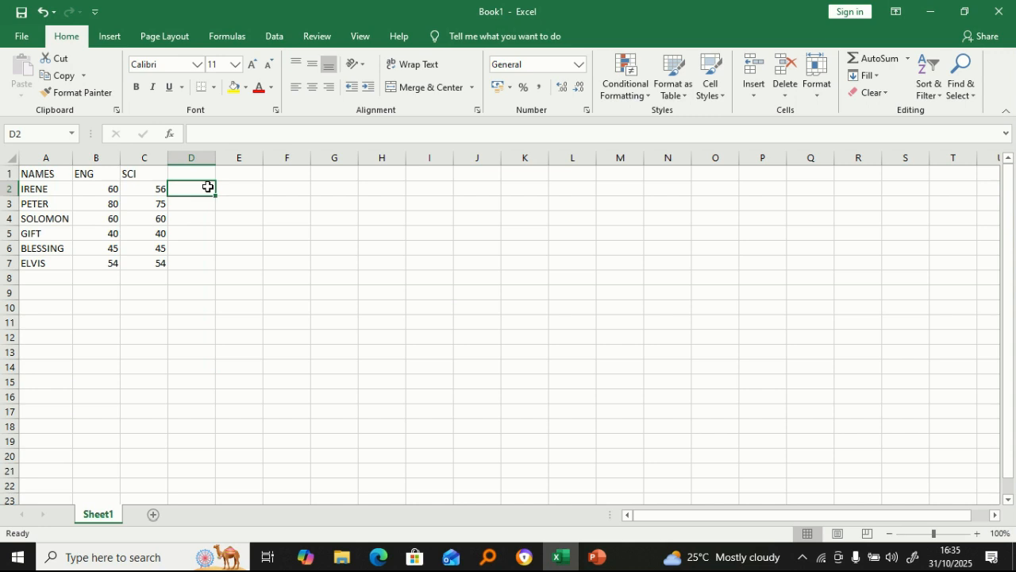
pyautogui.write('=')
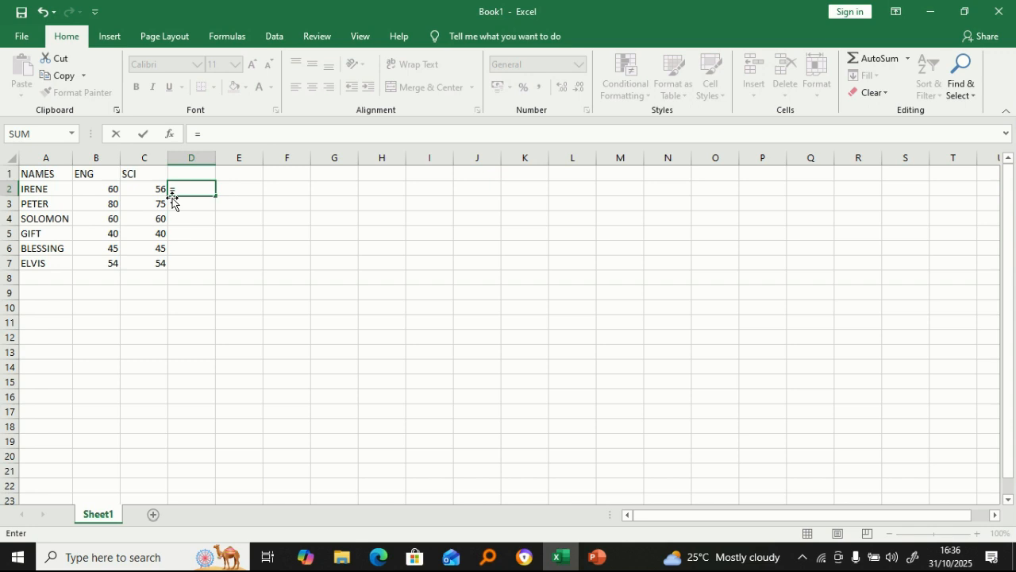
pyautogui.write('8')
pyautogui.press('BackSpace')
pyautogui.click(109, 187)
pyautogui.write('/')
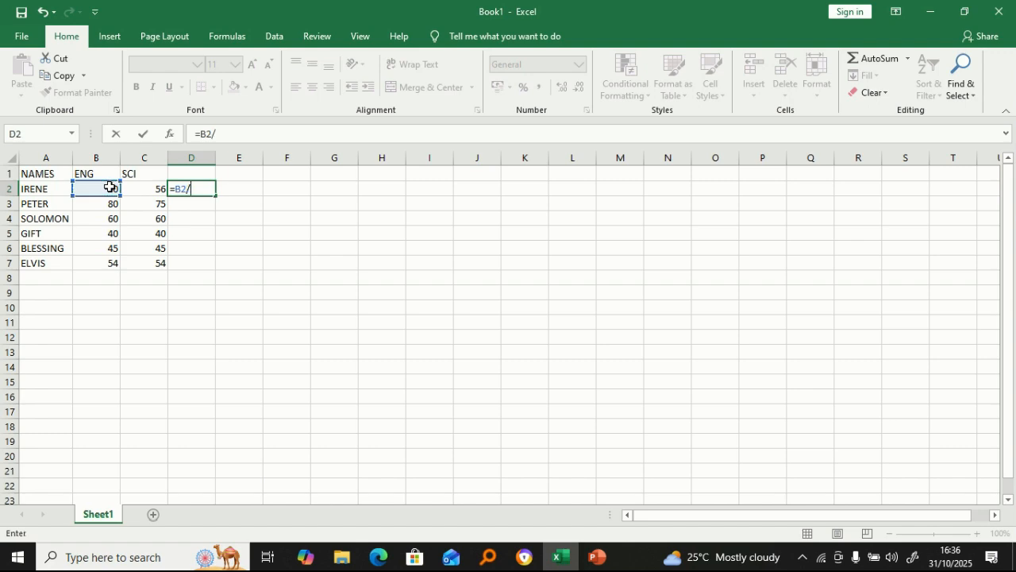
pyautogui.click(139, 186)
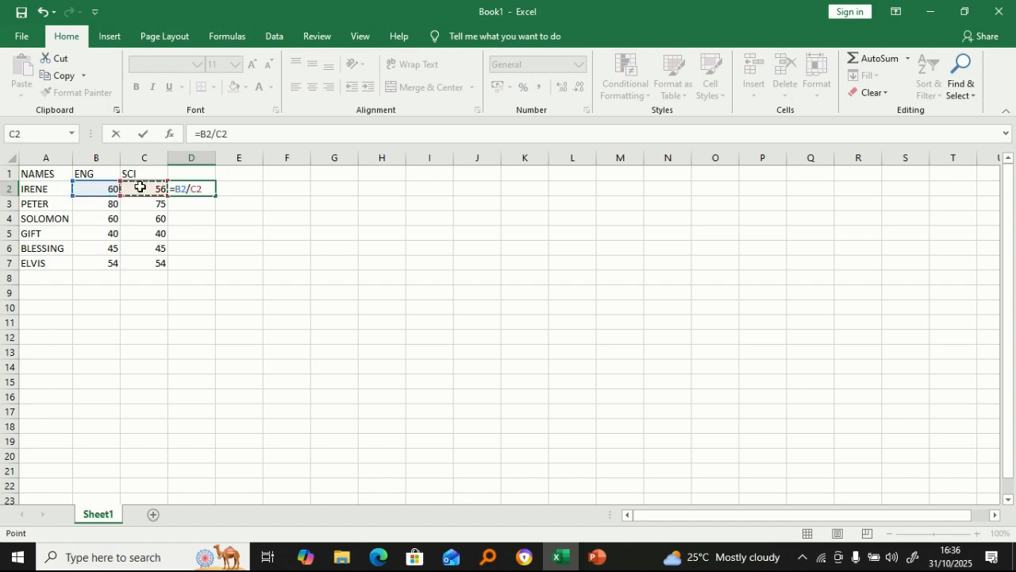
pyautogui.press('Return')
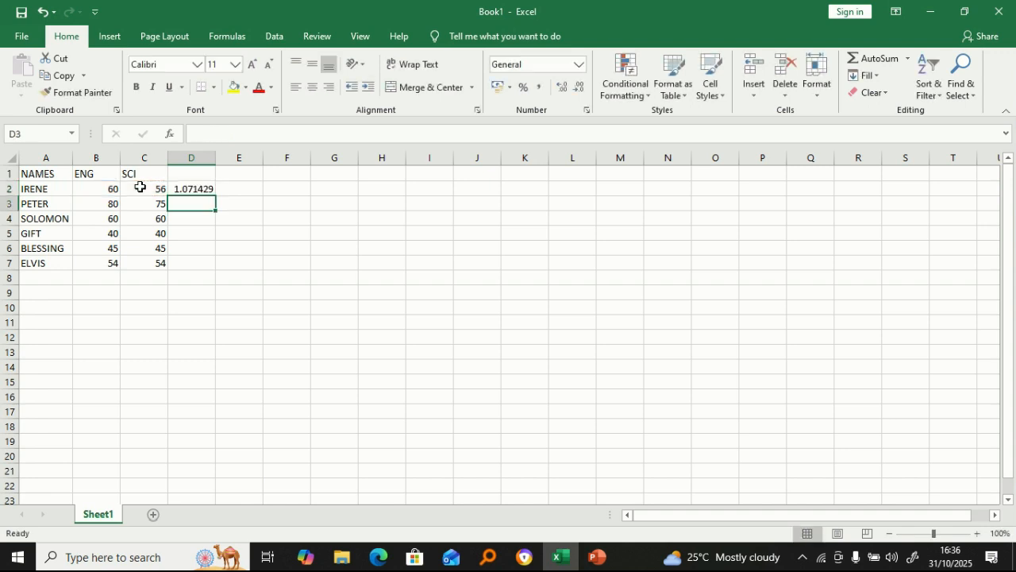
pyautogui.click(194, 191)
pyautogui.moveTo(216, 199); pyautogui.dragTo(216, 271)
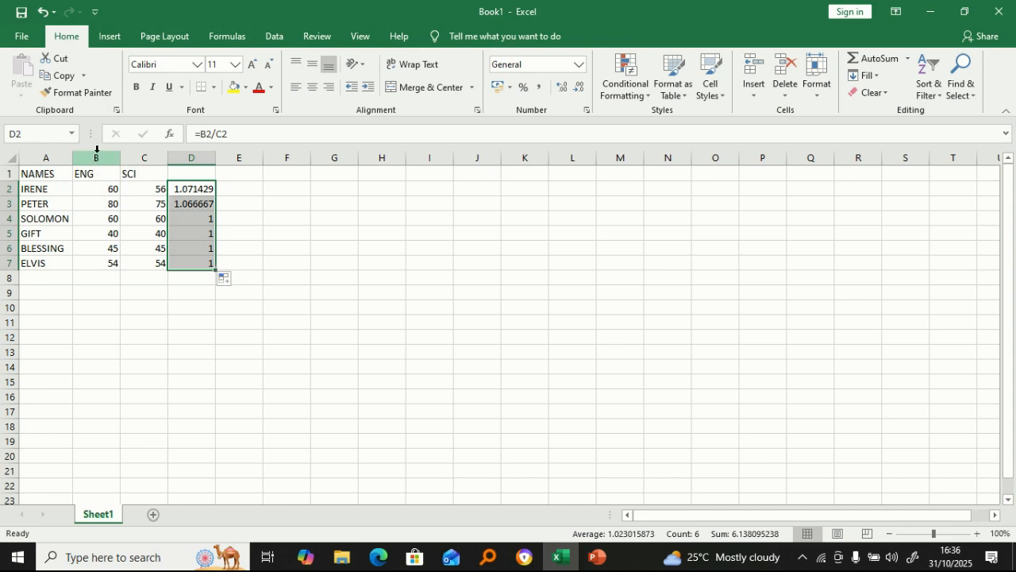
# - Delete the whole ENG column B and inspect the division formula that referred to it
pyautogui.click(96, 149)
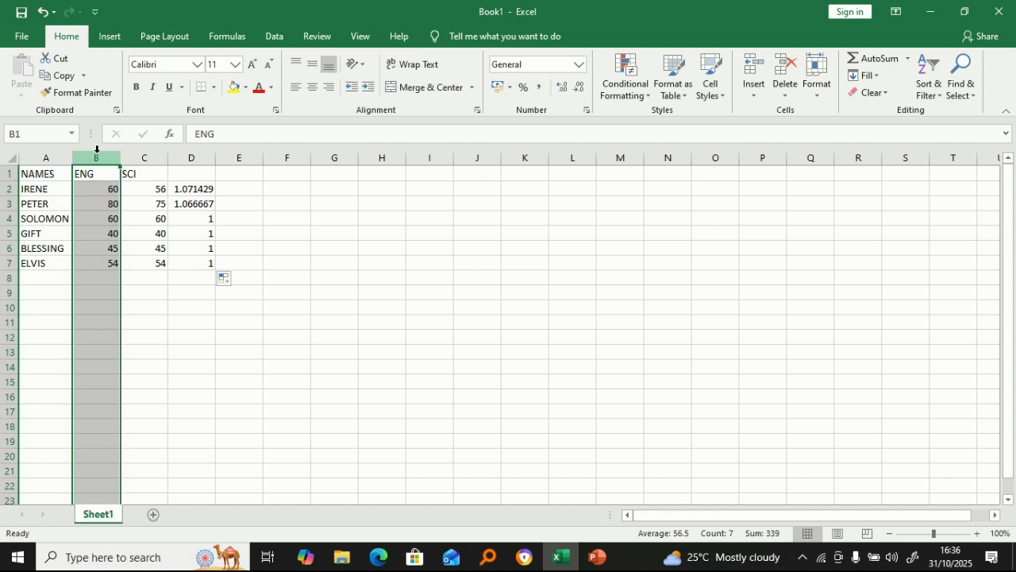
pyautogui.rightClick(97, 149)
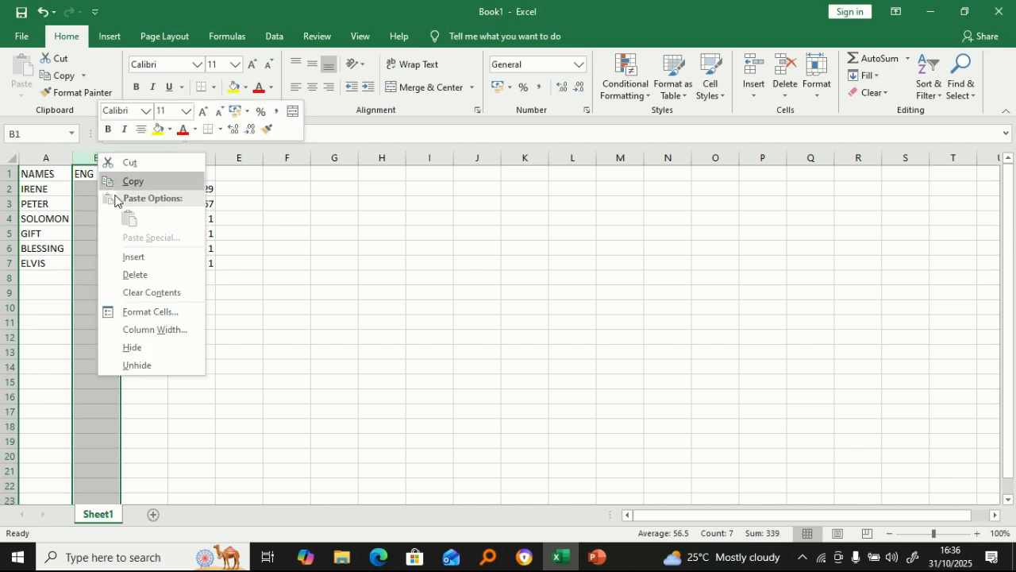
pyautogui.click(137, 276)
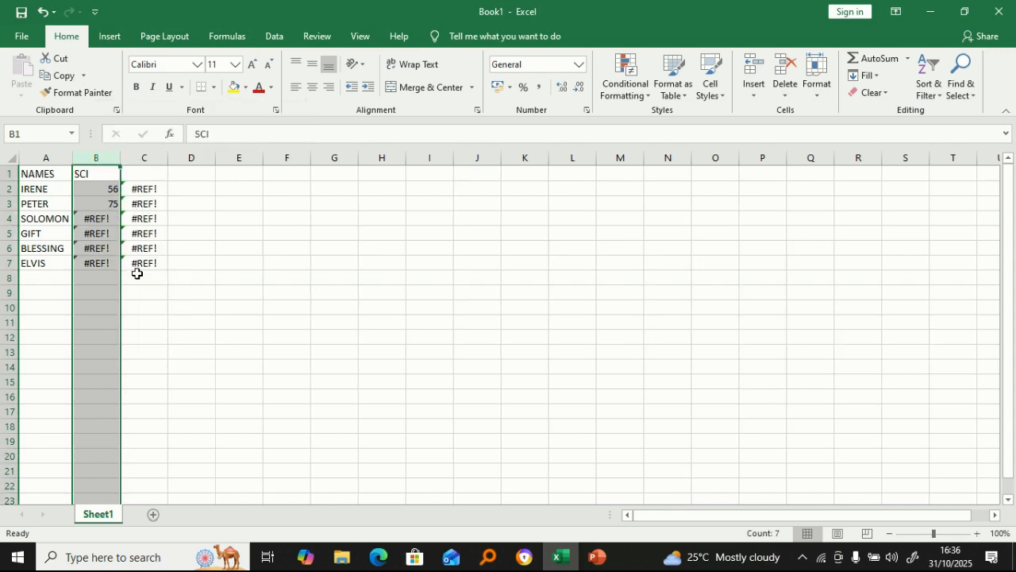
pyautogui.click(140, 187)
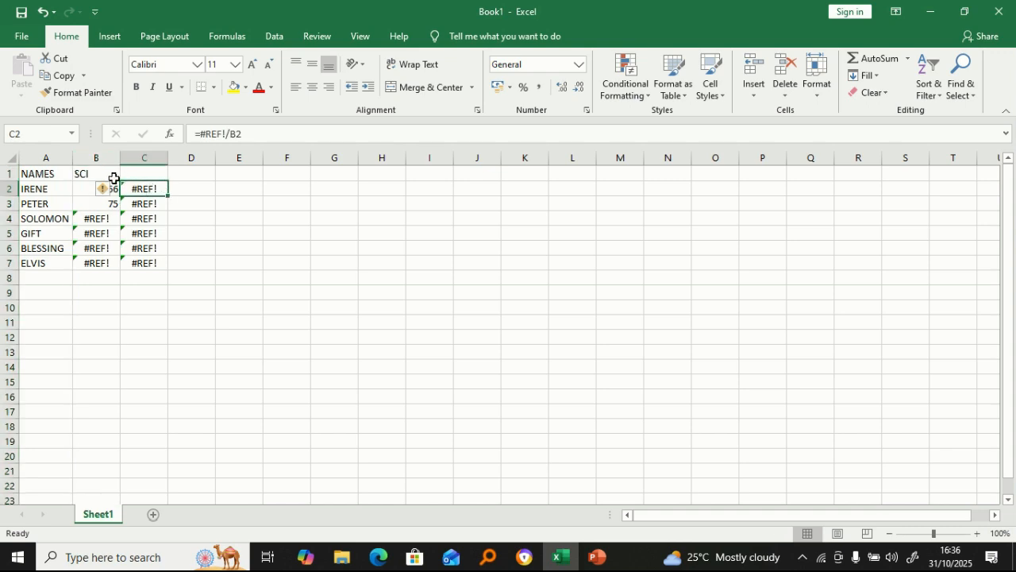
pyautogui.click(112, 176)
pyautogui.click(136, 173)
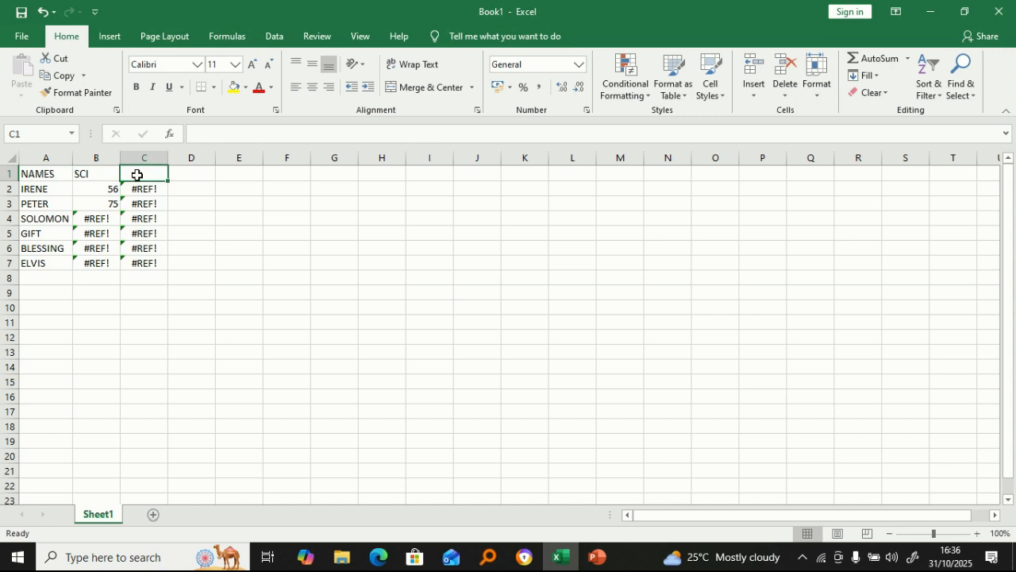
# - Undo the deletion of the ENG column and check the division formulas in D2 and D5
pyautogui.click(92, 179)
pyautogui.hotkey('ctrl', 'z')
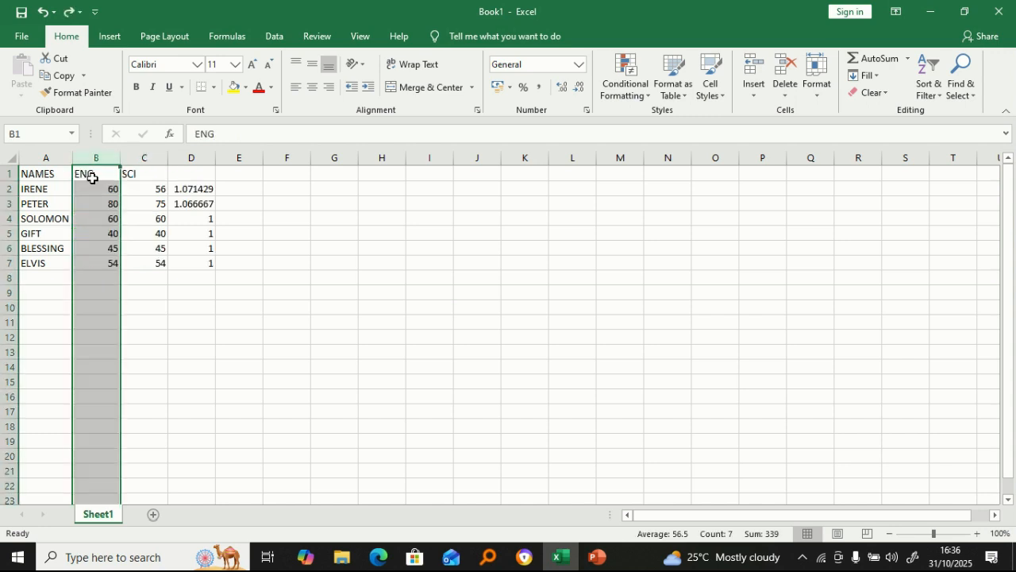
pyautogui.click(207, 188)
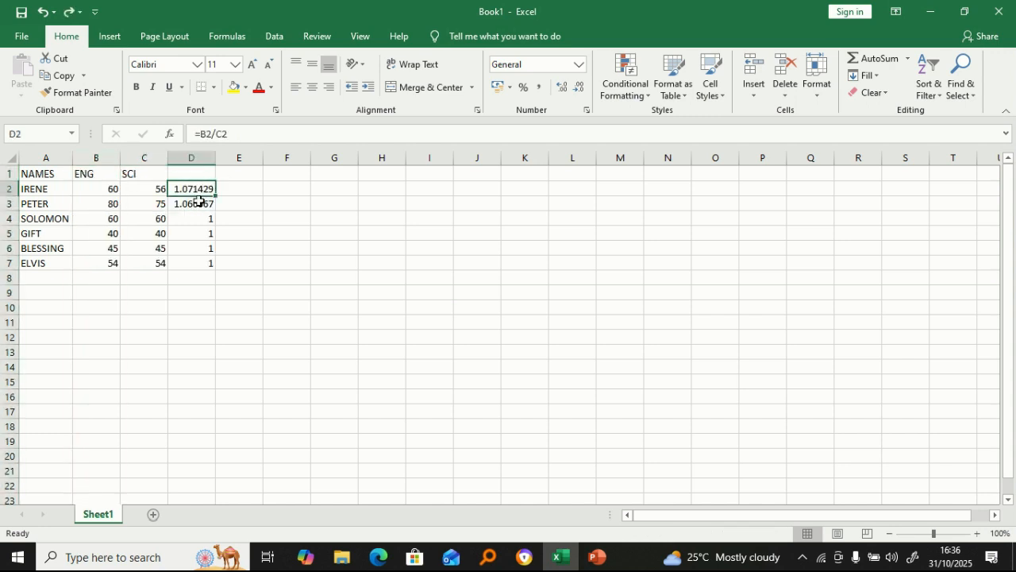
pyautogui.click(204, 235)
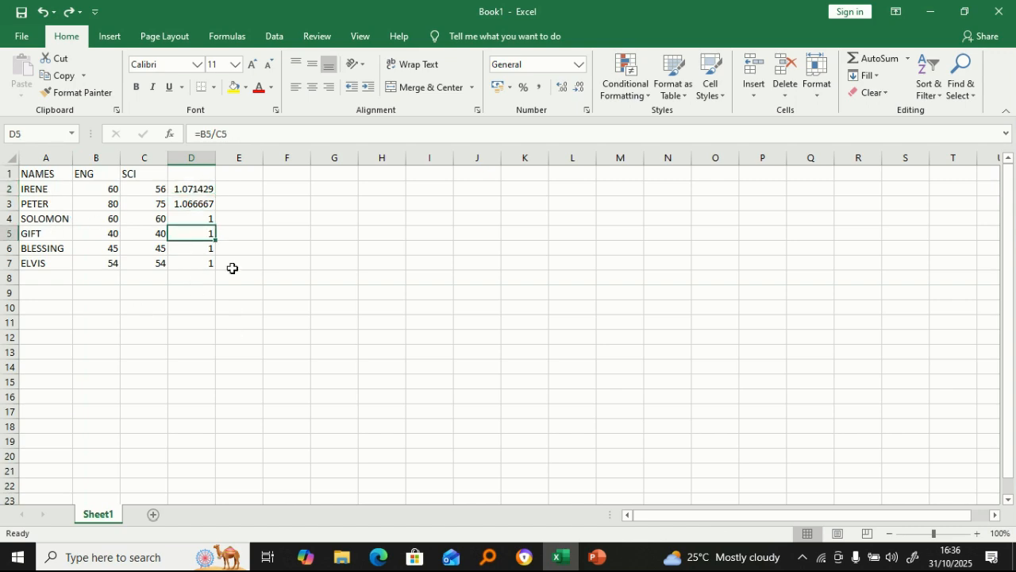
# - Delete the whole of column D with its division formulas
pyautogui.click(224, 176)
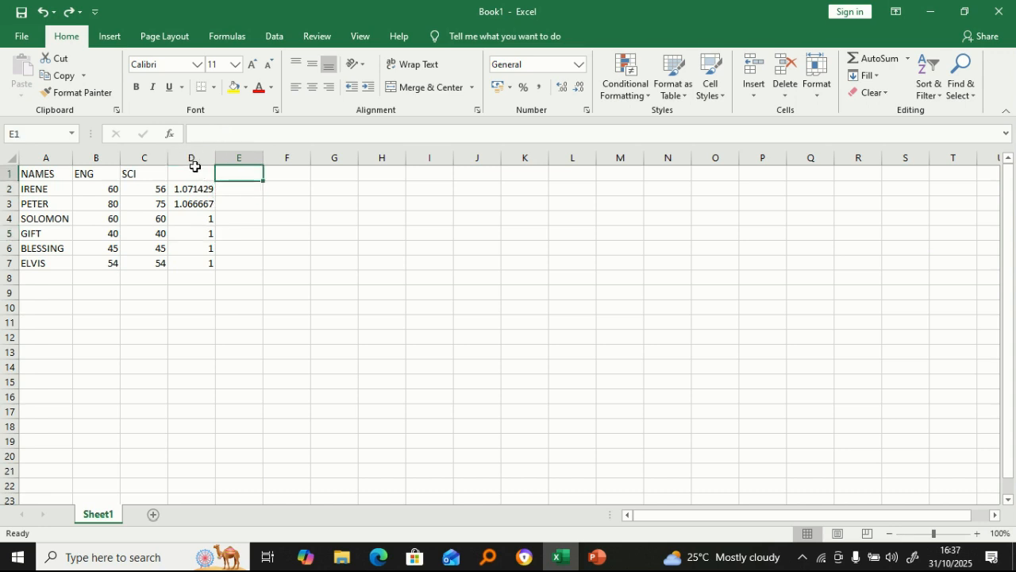
pyautogui.click(195, 171)
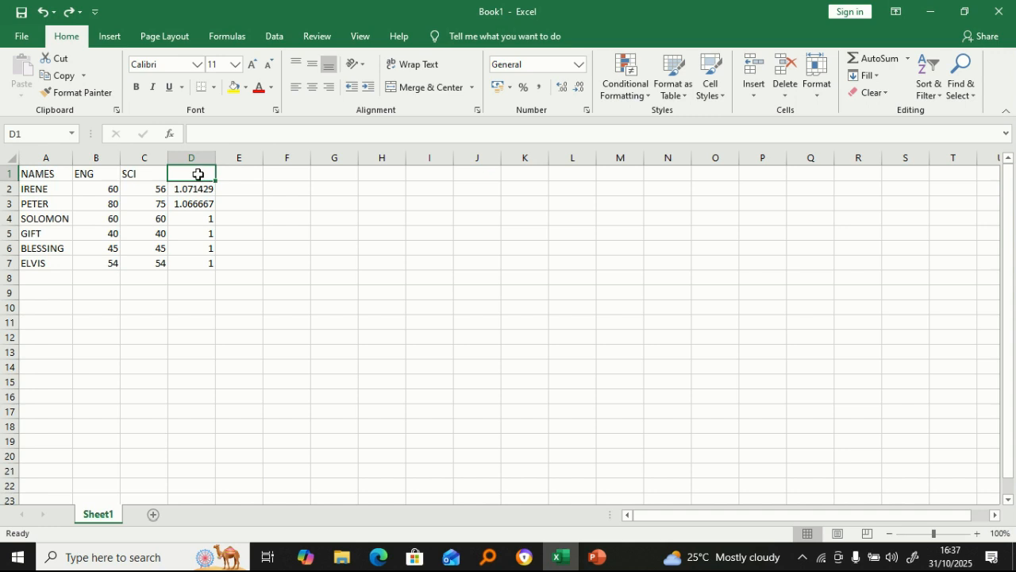
pyautogui.doubleClick(197, 173)
pyautogui.click(199, 151)
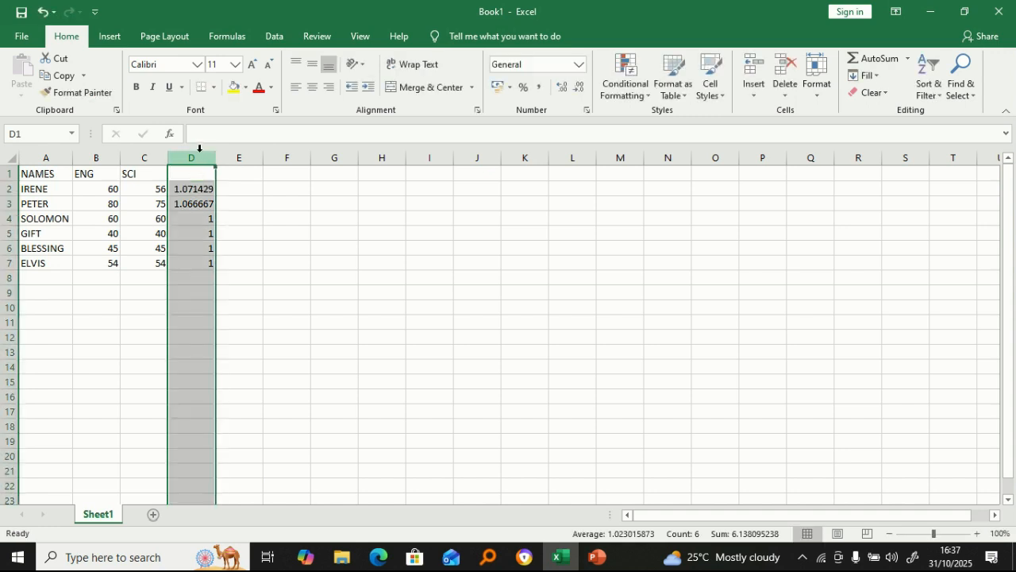
pyautogui.rightClick(199, 151)
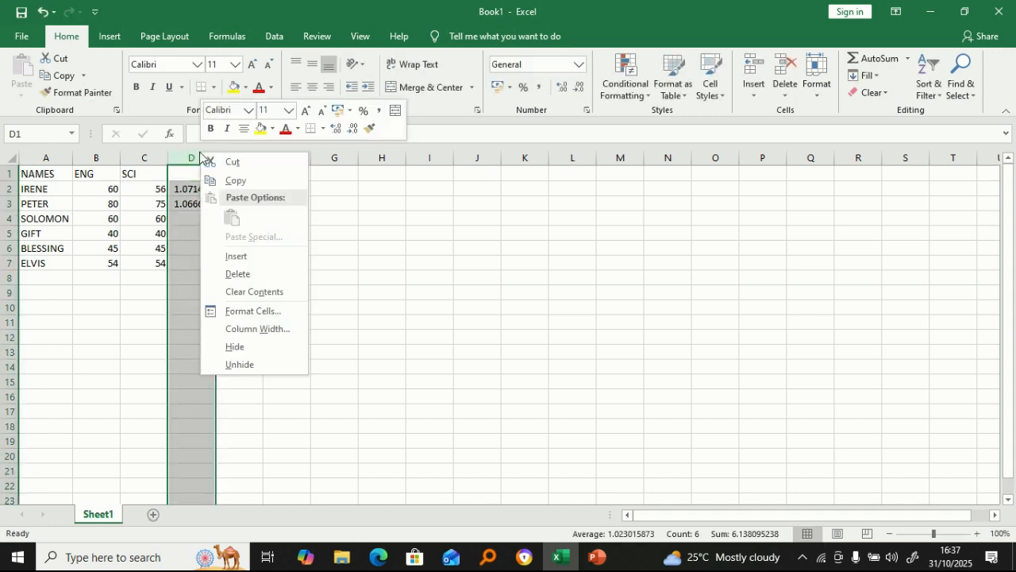
pyautogui.click(240, 274)
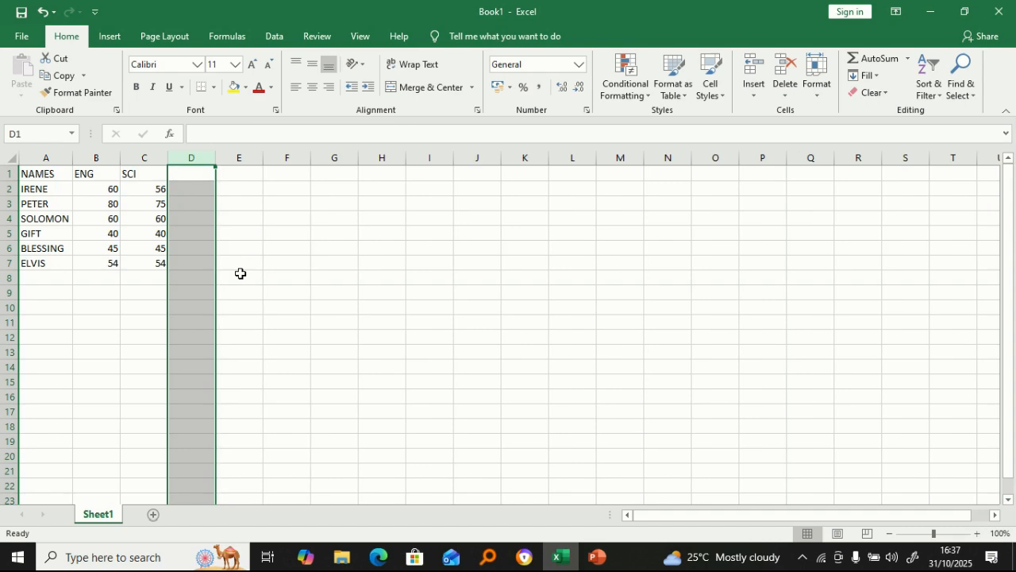
# - Enter the formula =SUM(C2) in cell D2
pyautogui.click(203, 183)
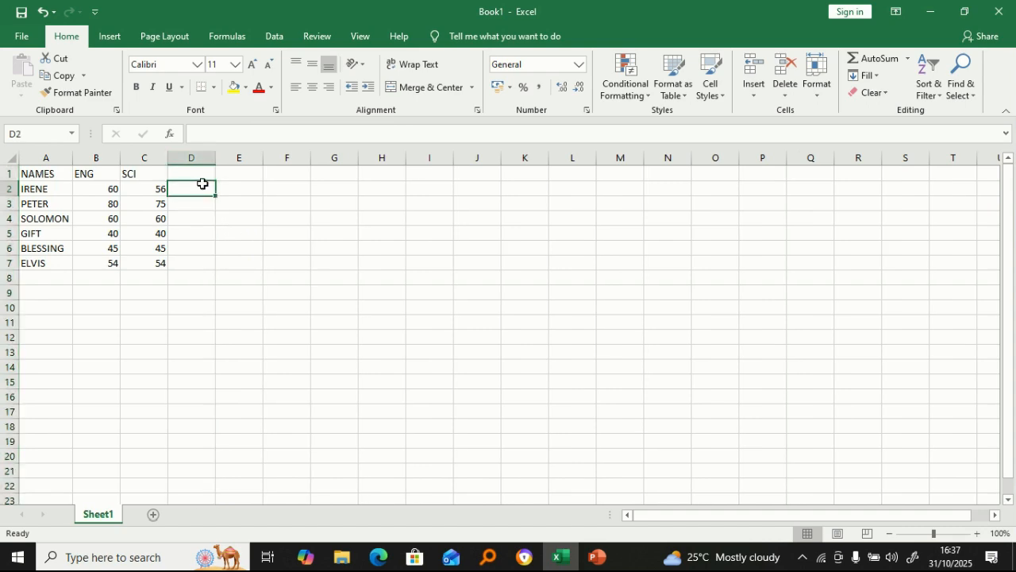
pyautogui.write('=')
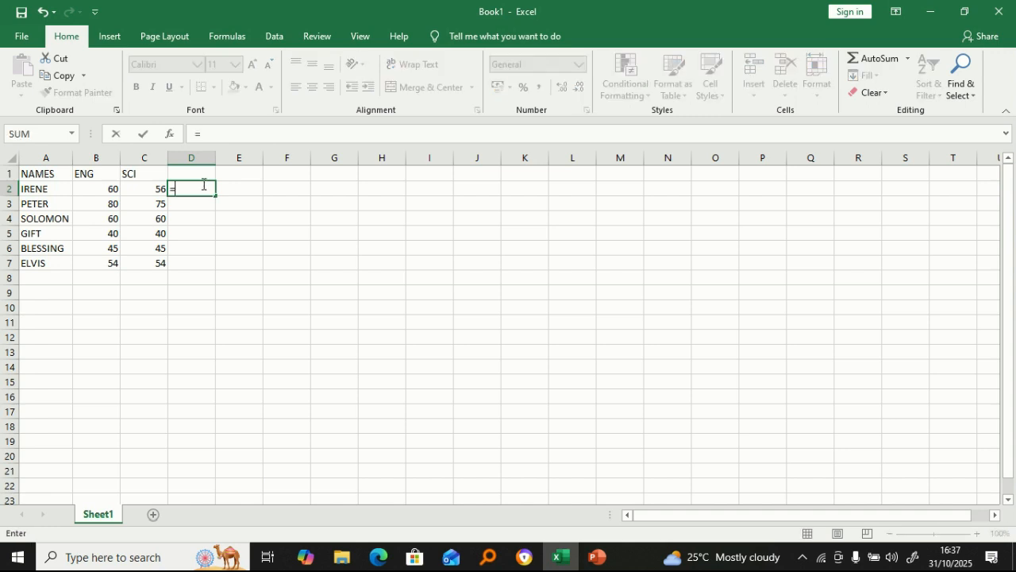
pyautogui.write('SUM')
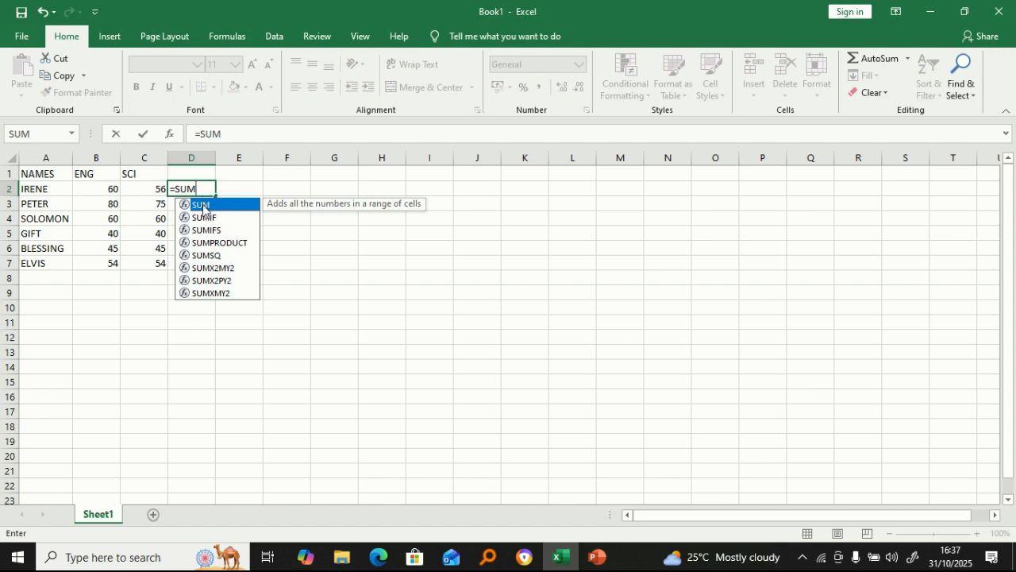
pyautogui.doubleClick(202, 205)
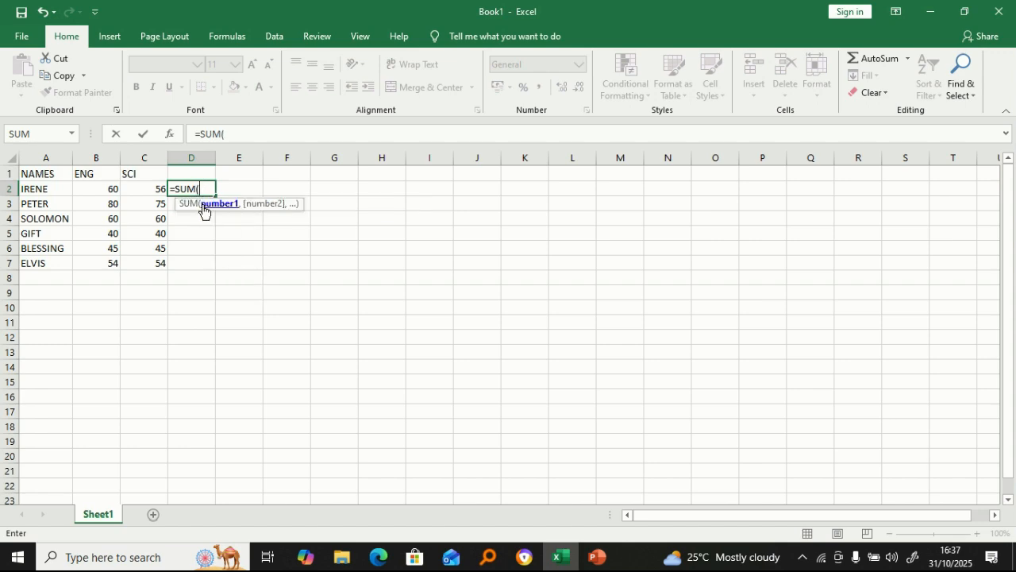
pyautogui.click(94, 189)
pyautogui.click(141, 188)
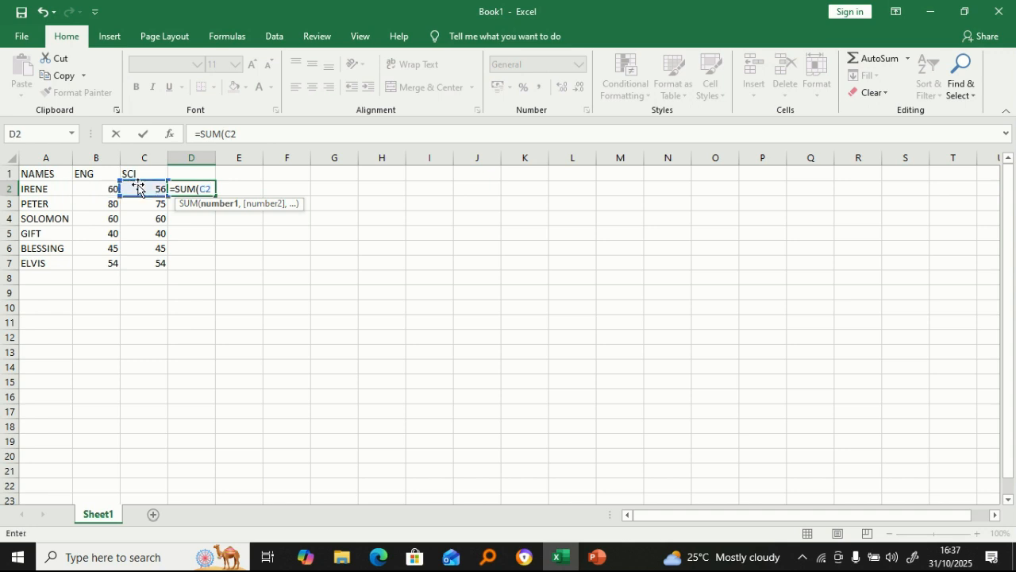
pyautogui.press('Return')
pyautogui.doubleClick(84, 187)
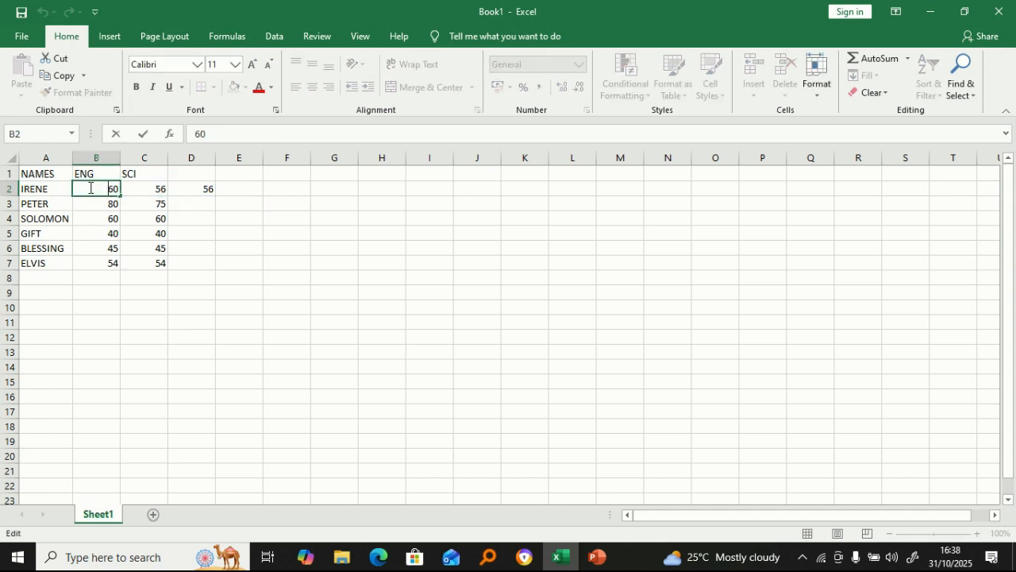
# - Enter the formula =B2+C2 in cell D2 and fill it down to D7 for all students
pyautogui.click(201, 185)
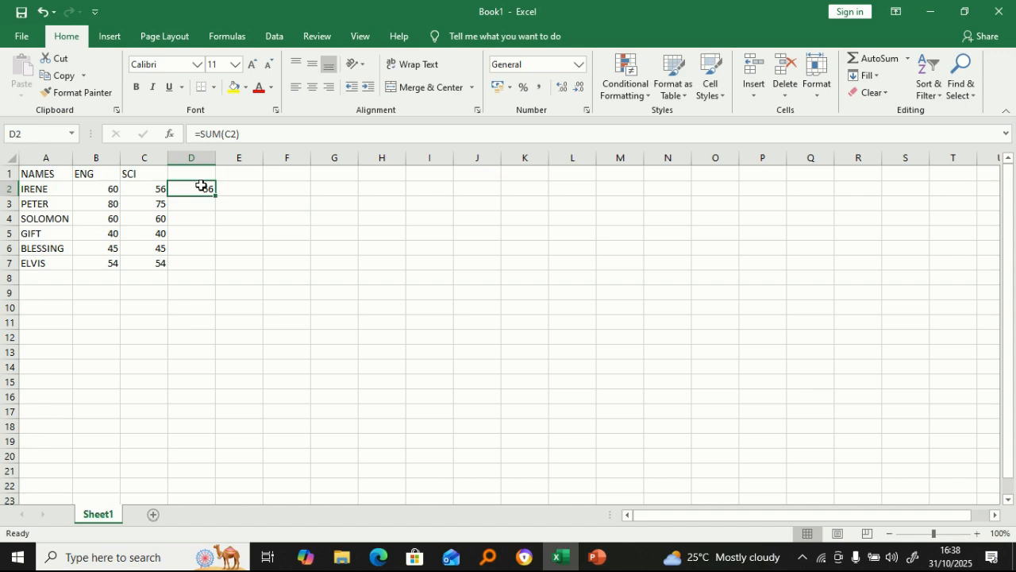
pyautogui.write('=')
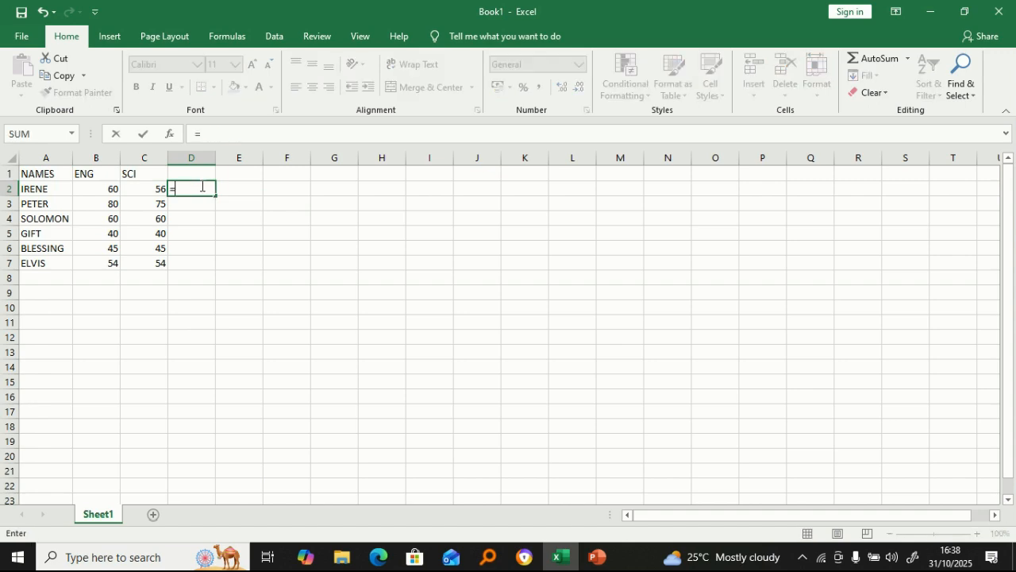
pyautogui.click(111, 186)
pyautogui.write('+')
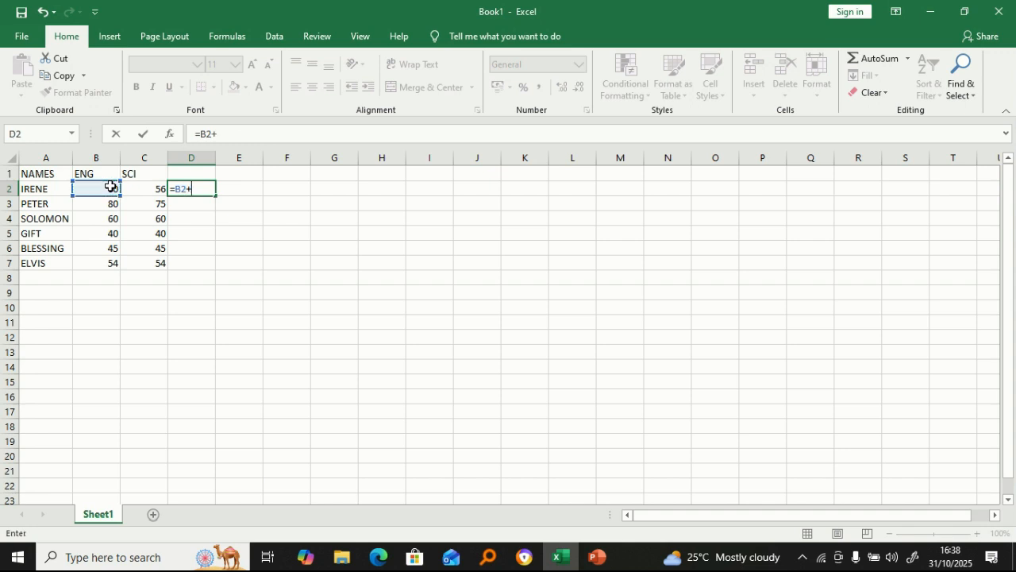
pyautogui.click(137, 192)
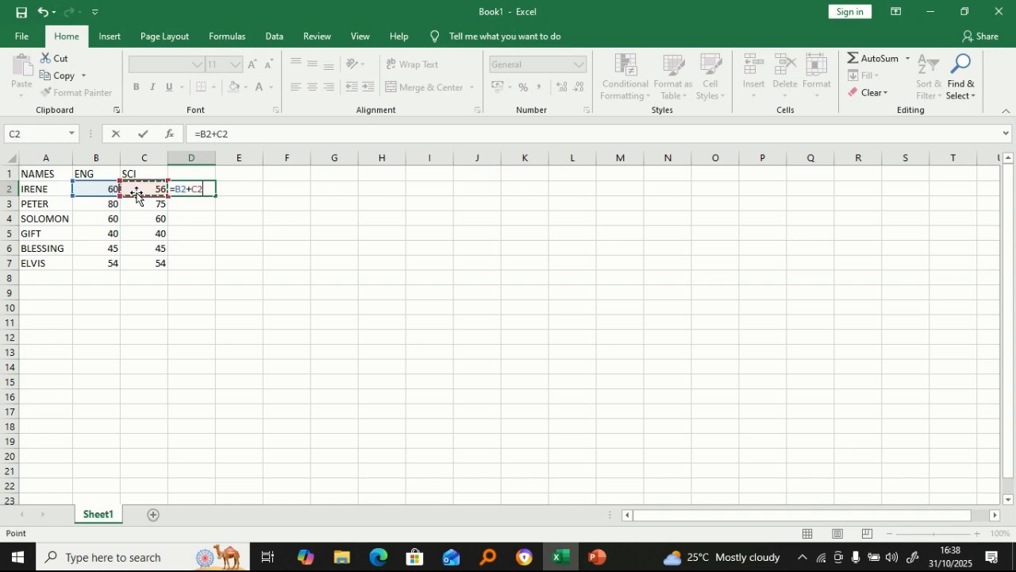
pyautogui.press('Return')
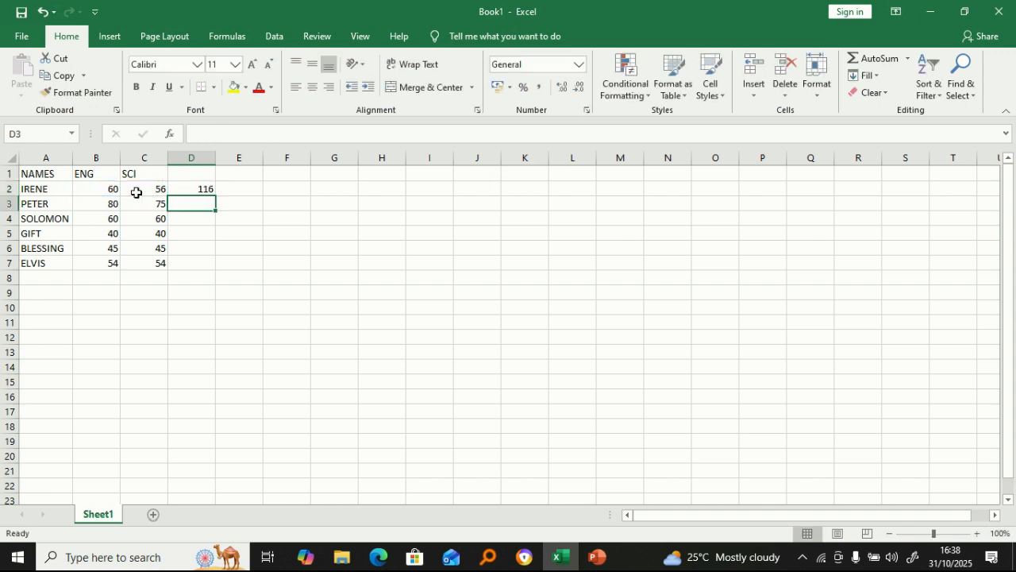
pyautogui.click(196, 190)
pyautogui.moveTo(214, 194); pyautogui.dragTo(210, 266)
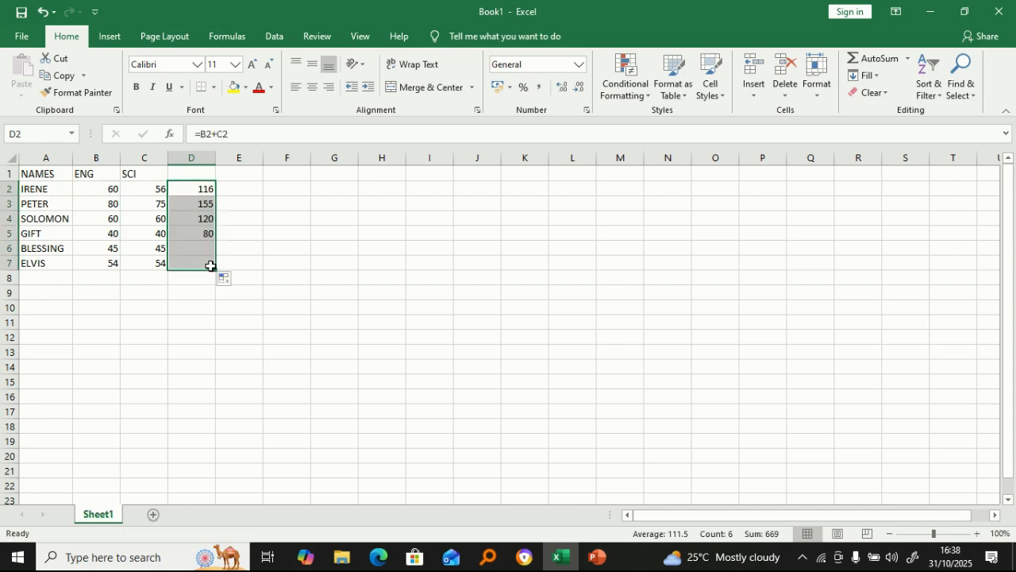
# - Replace the addition formula in cell D2 with =ADD(B2:C2), using the nonexistent function name ADD
pyautogui.click(190, 189)
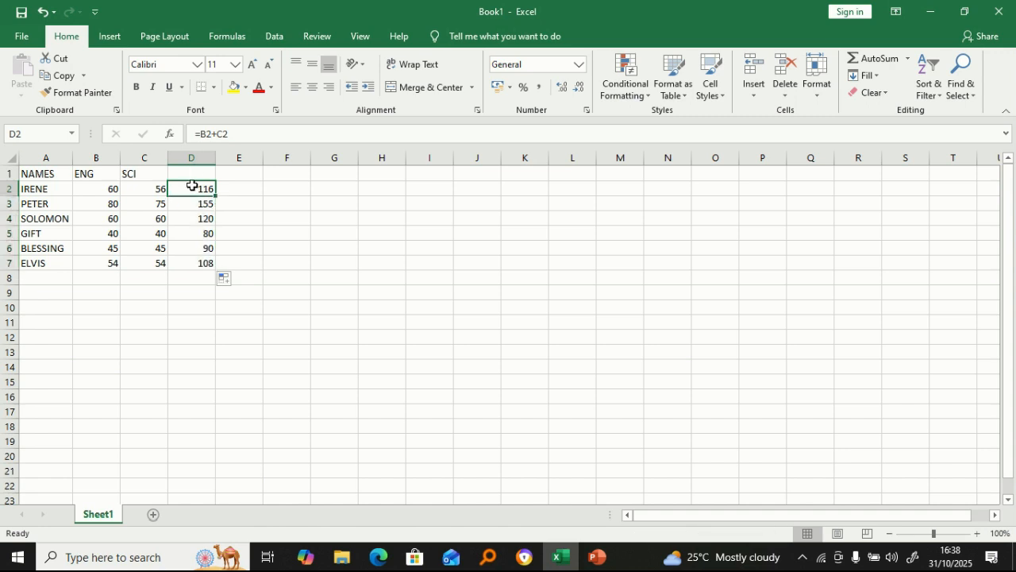
pyautogui.click(268, 133)
pyautogui.press('BackSpace')
pyautogui.press('BackSpace')
pyautogui.press('BackSpace')
pyautogui.press('BackSpace')
pyautogui.press('BackSpace')
pyautogui.press('BackSpace')
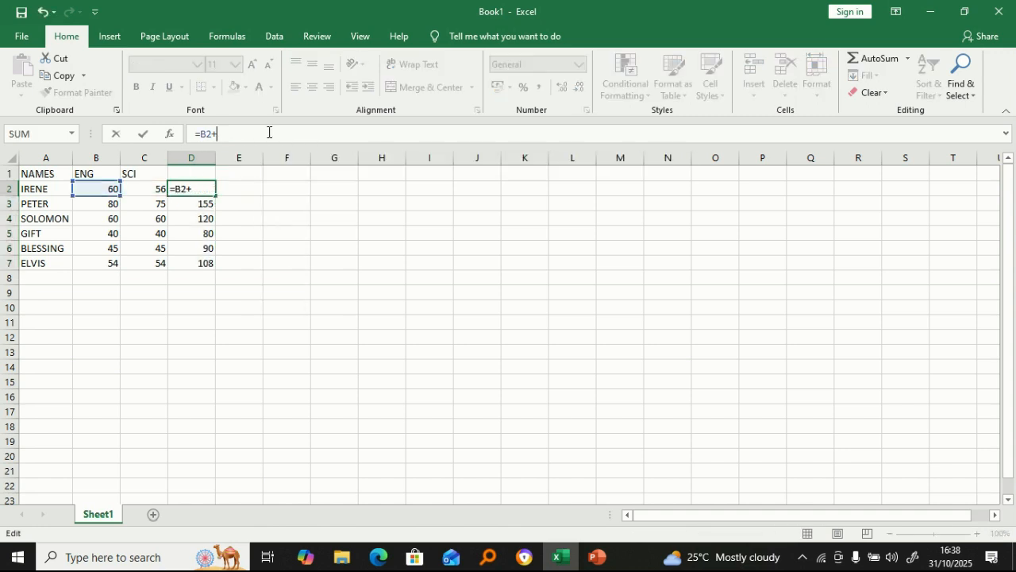
pyautogui.write('=')
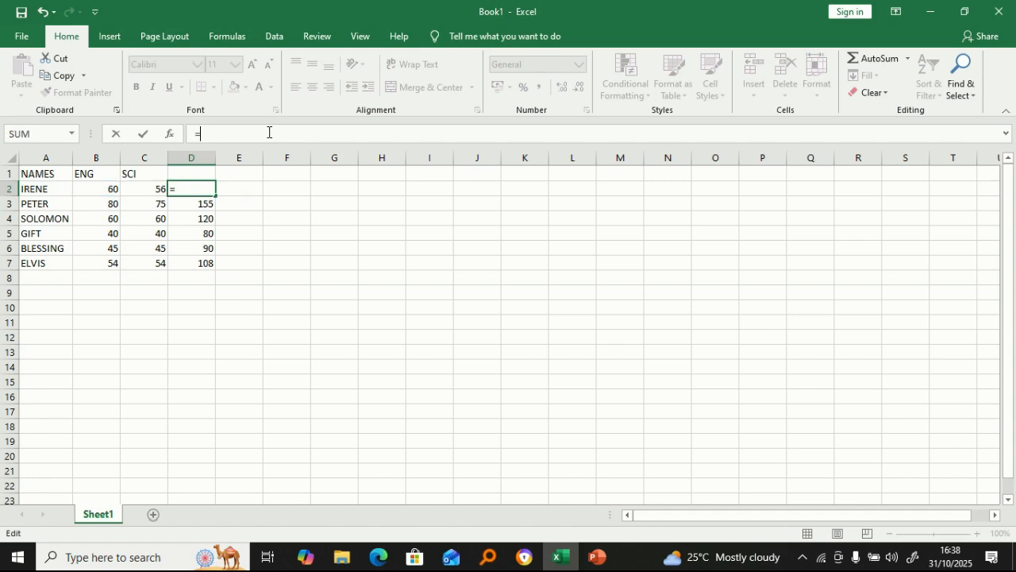
pyautogui.write('AD')
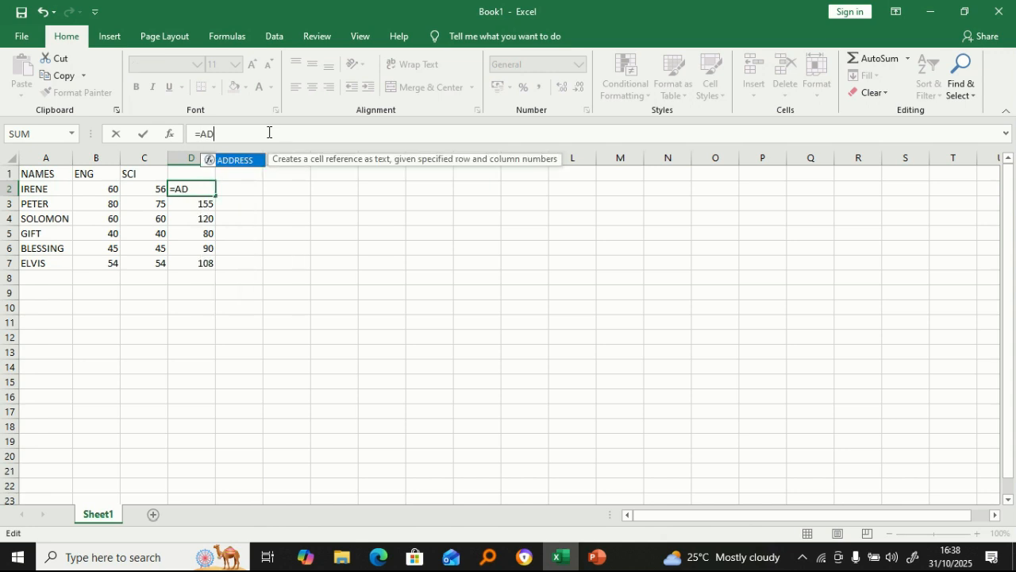
pyautogui.write('D(')
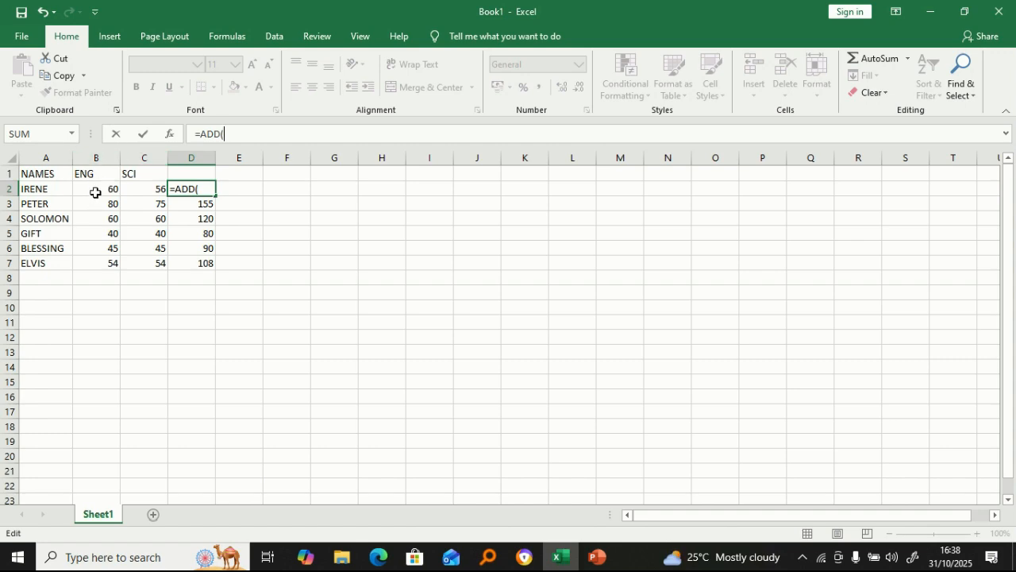
pyautogui.moveTo(95, 192); pyautogui.dragTo(138, 189)
pyautogui.press('Return')
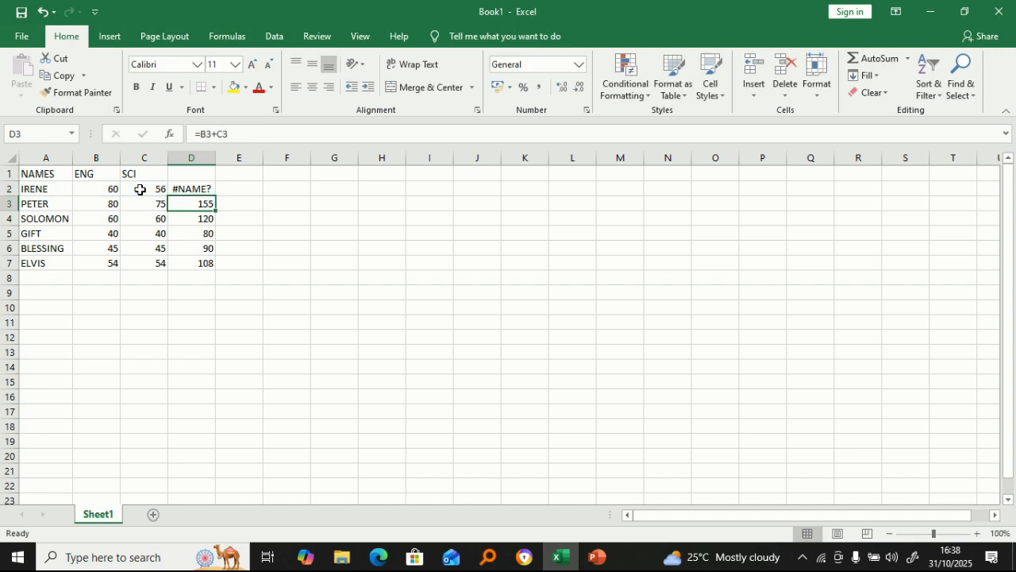
# - Correct the function name in cell D2 to SUM so the formula reads =SUM(B2:C2), and reselect the cell to check it
pyautogui.click(206, 183)
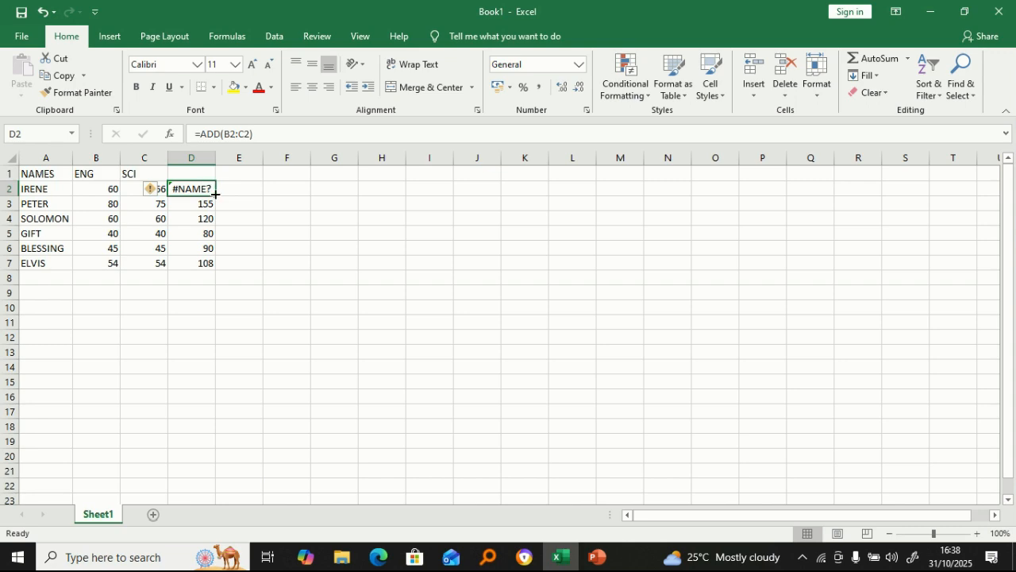
pyautogui.click(222, 134)
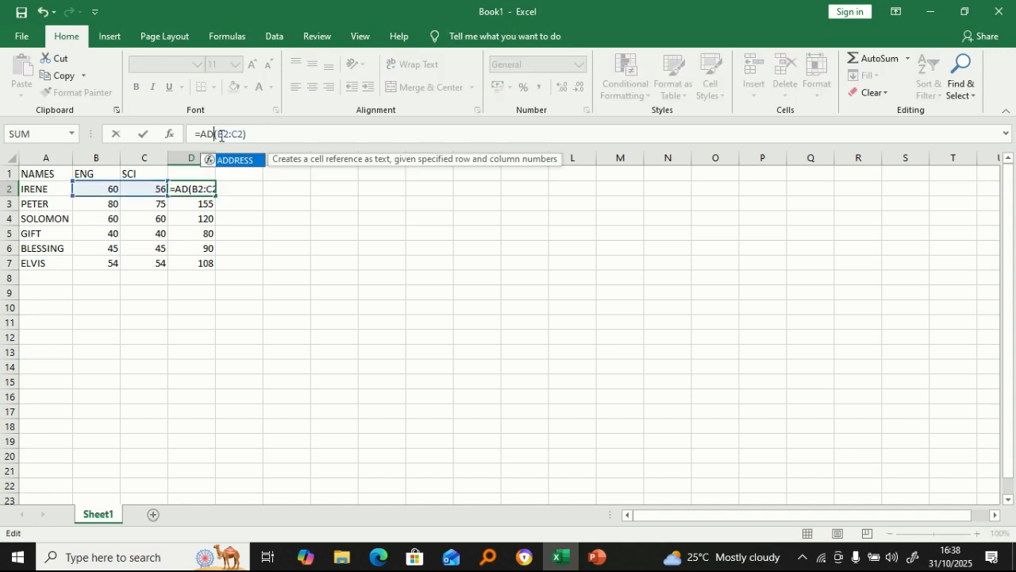
pyautogui.press('BackSpace')
pyautogui.press('BackSpace')
pyautogui.press('BackSpace')
pyautogui.press('BackSpace')
pyautogui.write('=S')
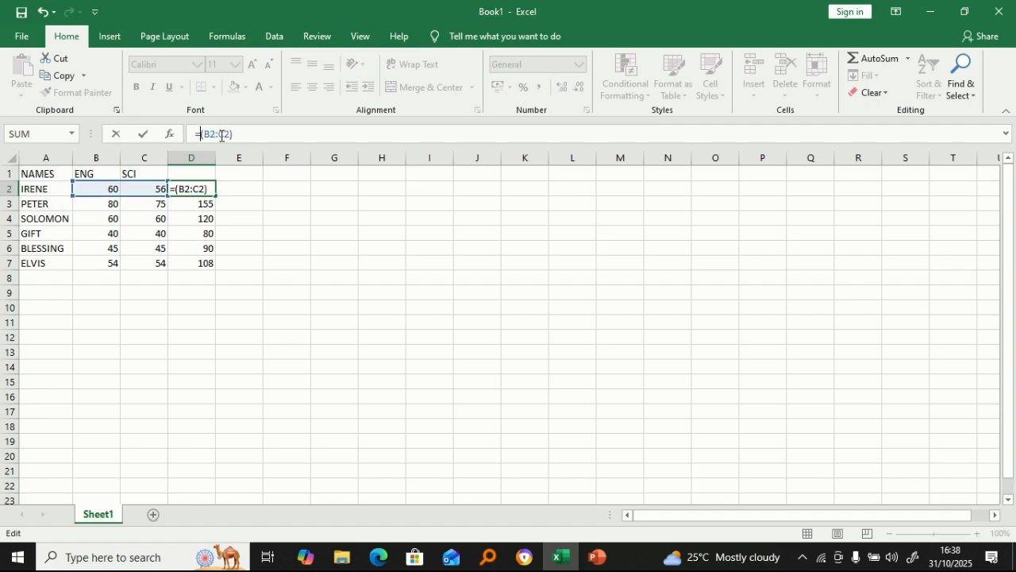
pyautogui.write('I')
pyautogui.press('BackSpace')
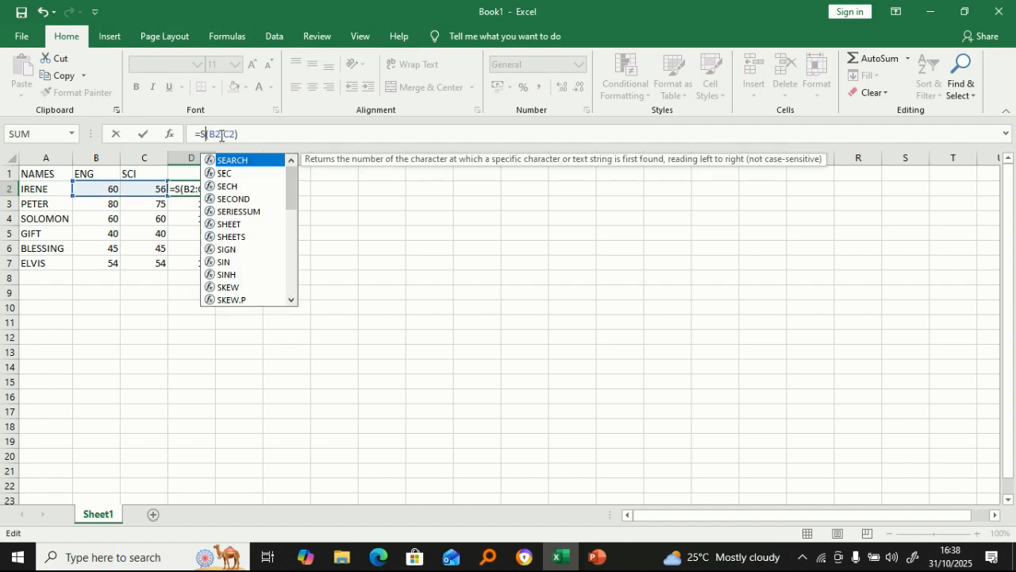
pyautogui.write('UM')
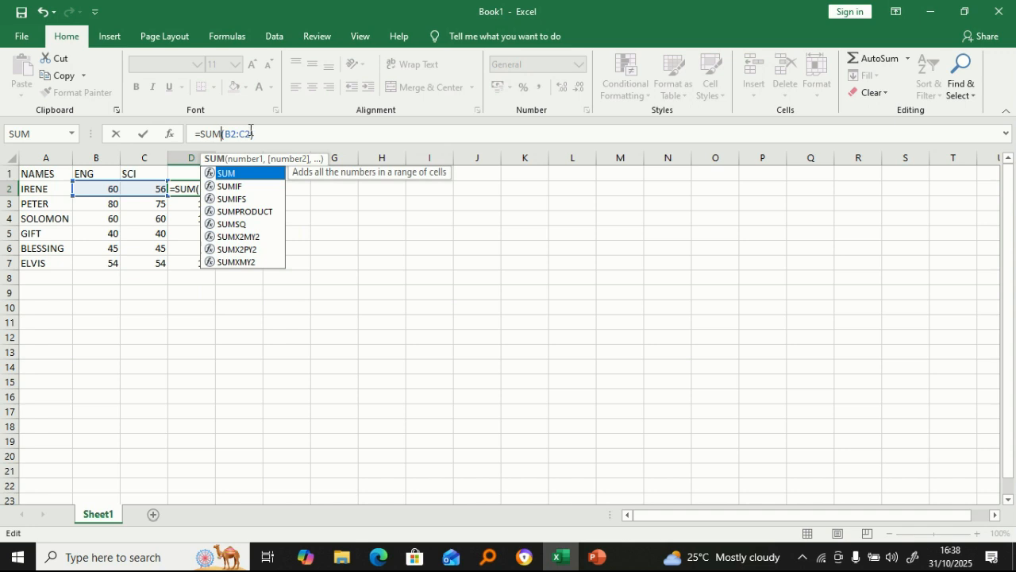
pyautogui.press('Return')
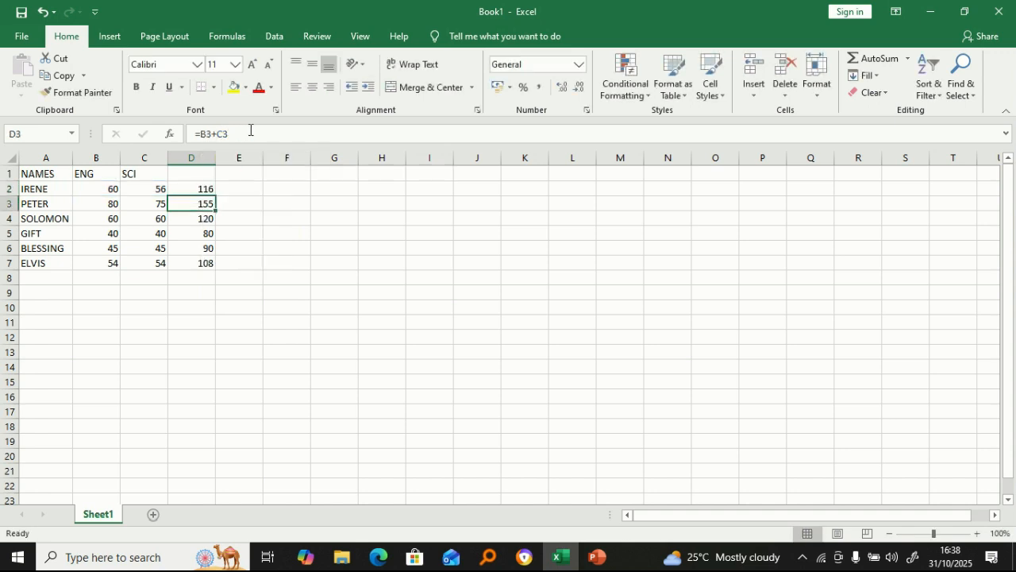
pyautogui.click(200, 187)
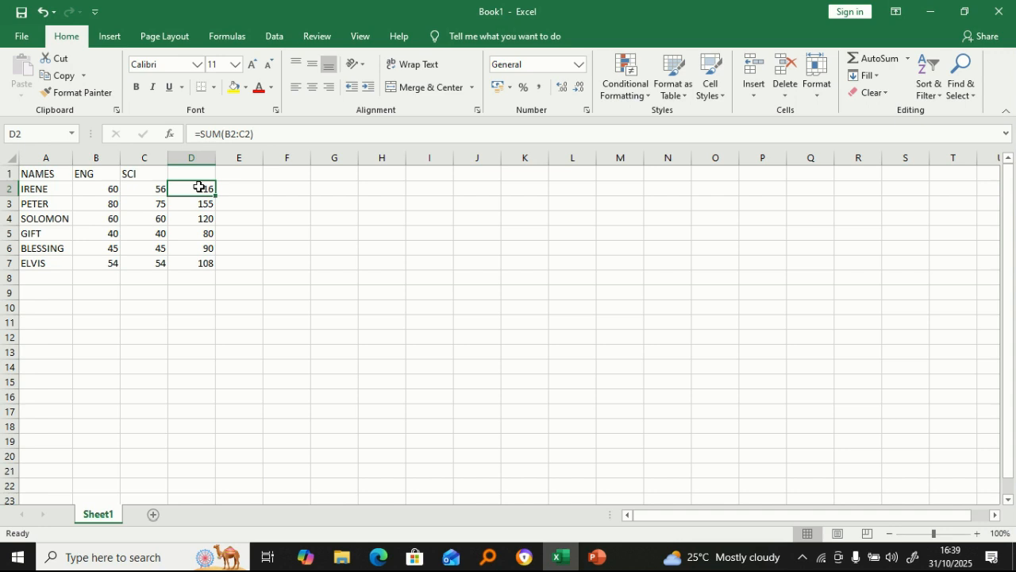
pyautogui.click(227, 191)
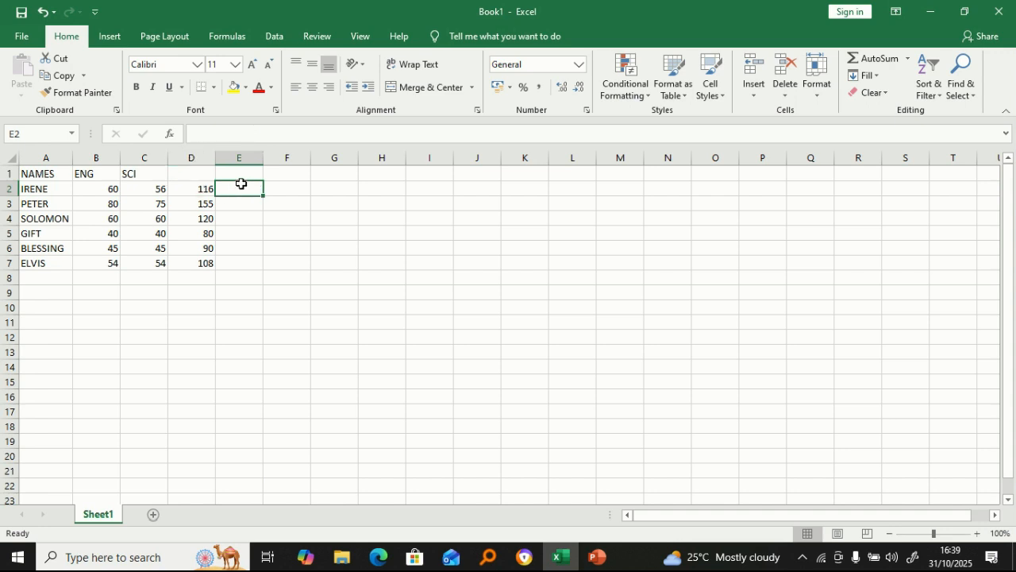
pyautogui.click(115, 202)
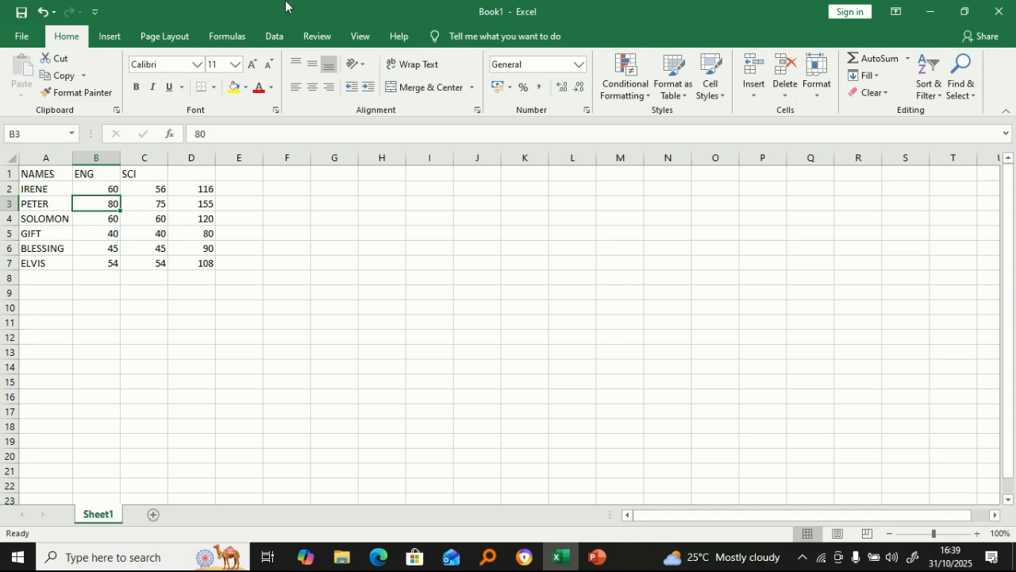
pyautogui.moveTo(303, 3)
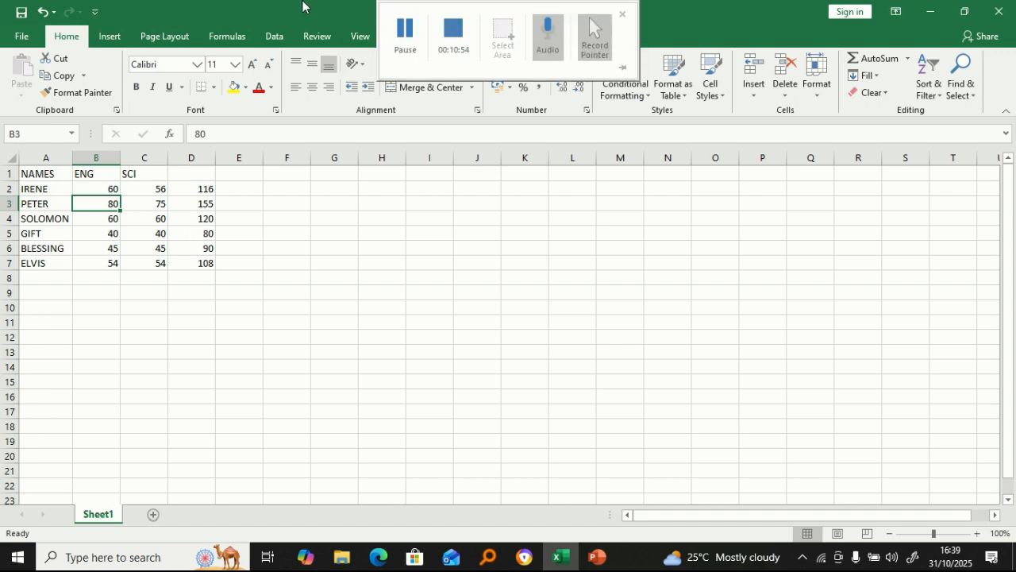